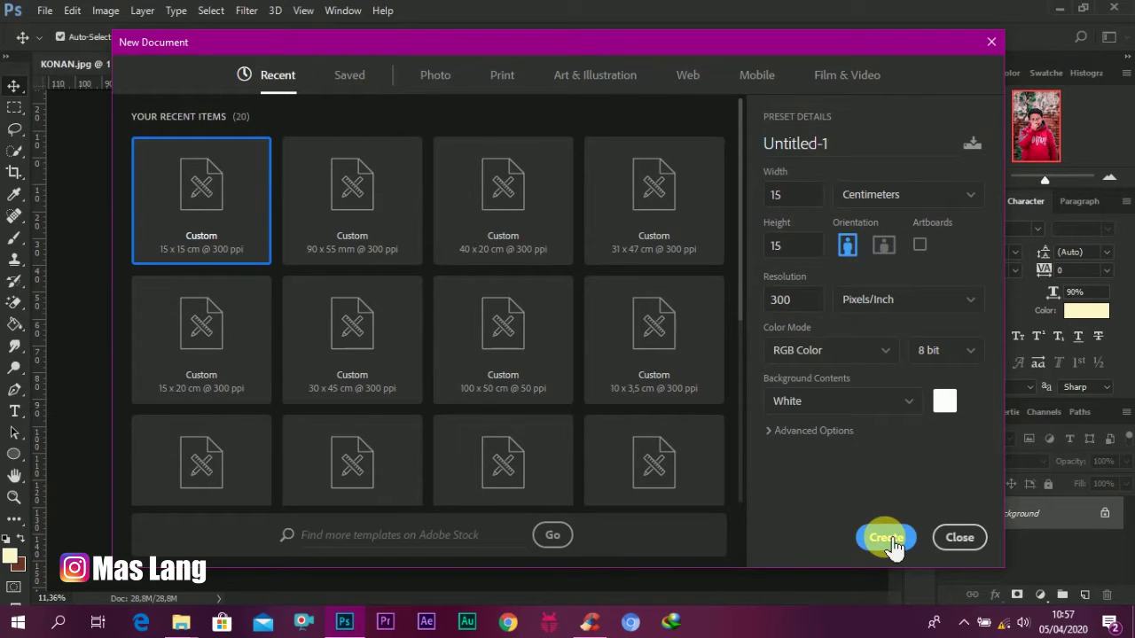
Step: Create a blank white 15 × 15 cm RGB document at 300 ppi
click(886, 538)
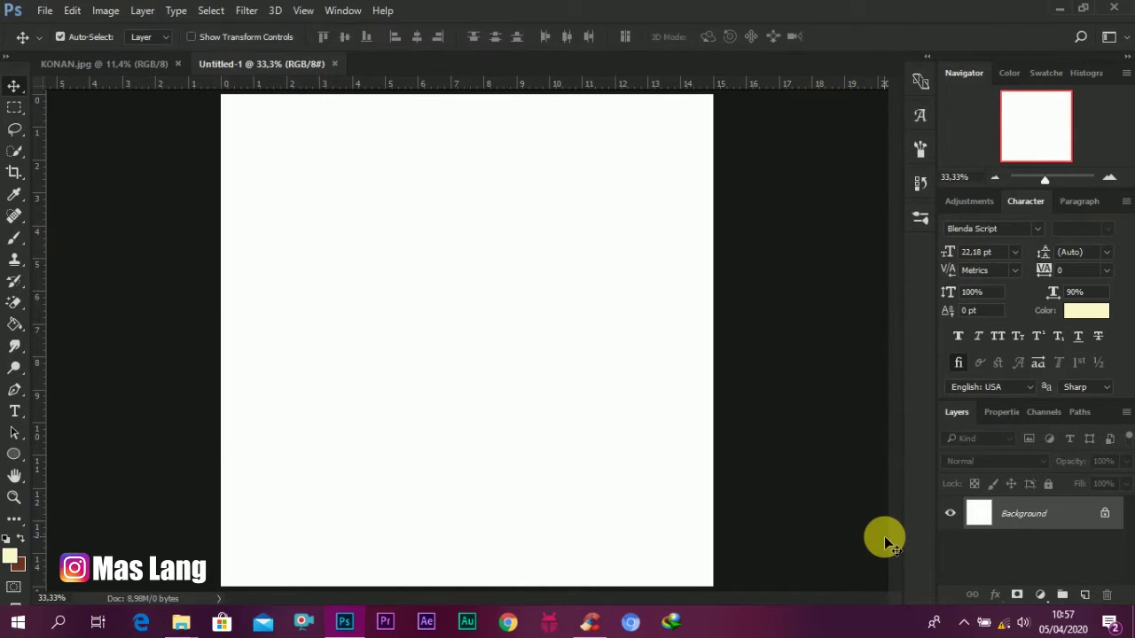
scroll(470, 268, down, 3)
scroll(470, 268, up, 2)
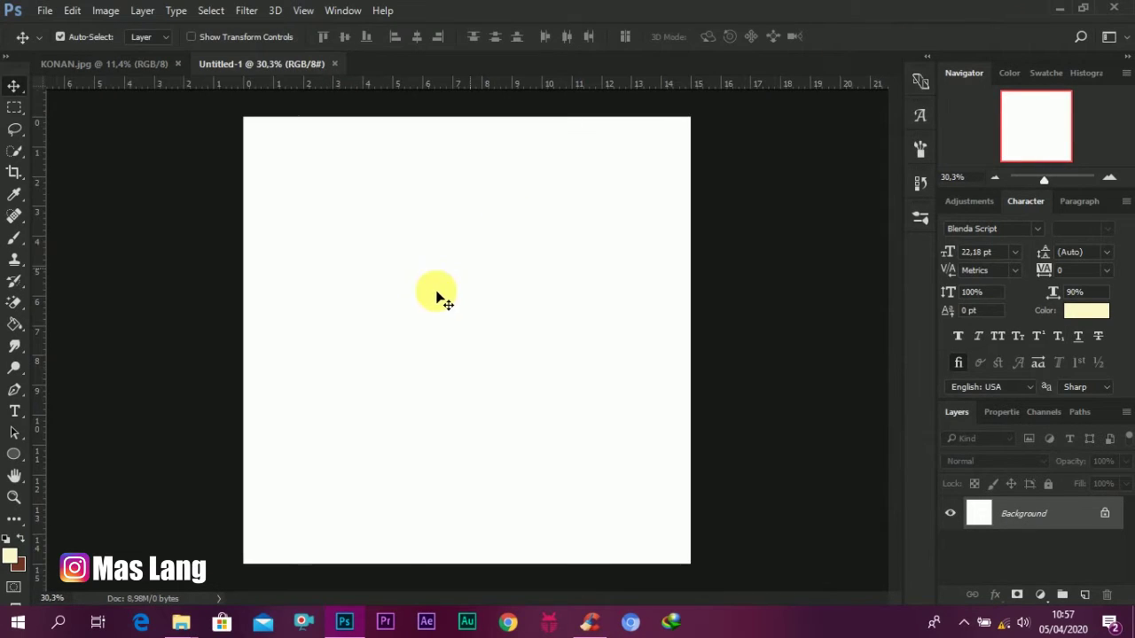
Step: Drag the bg image from the bahan folder into the Photoshop document
mouse_move(181, 622)
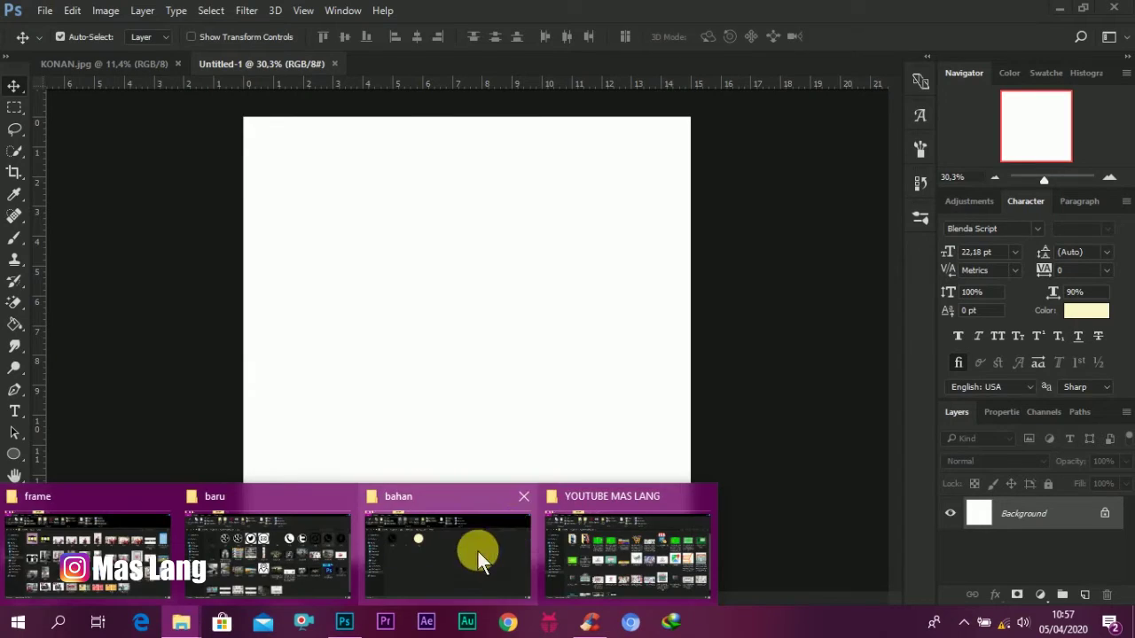
click(478, 551)
click(376, 206)
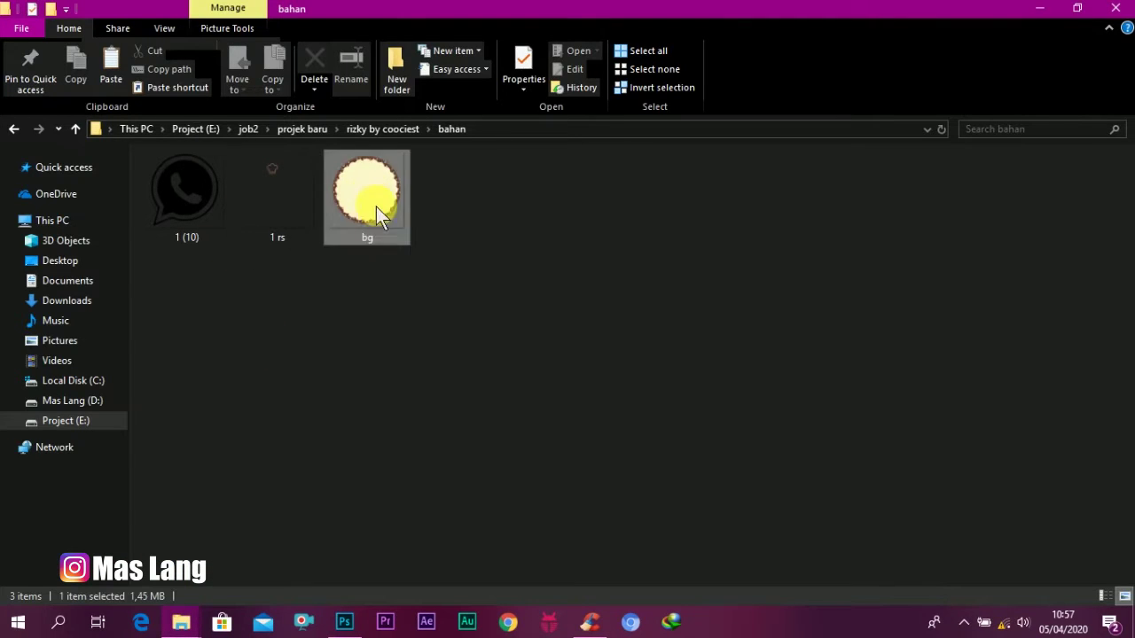
drag(376, 207, 438, 299)
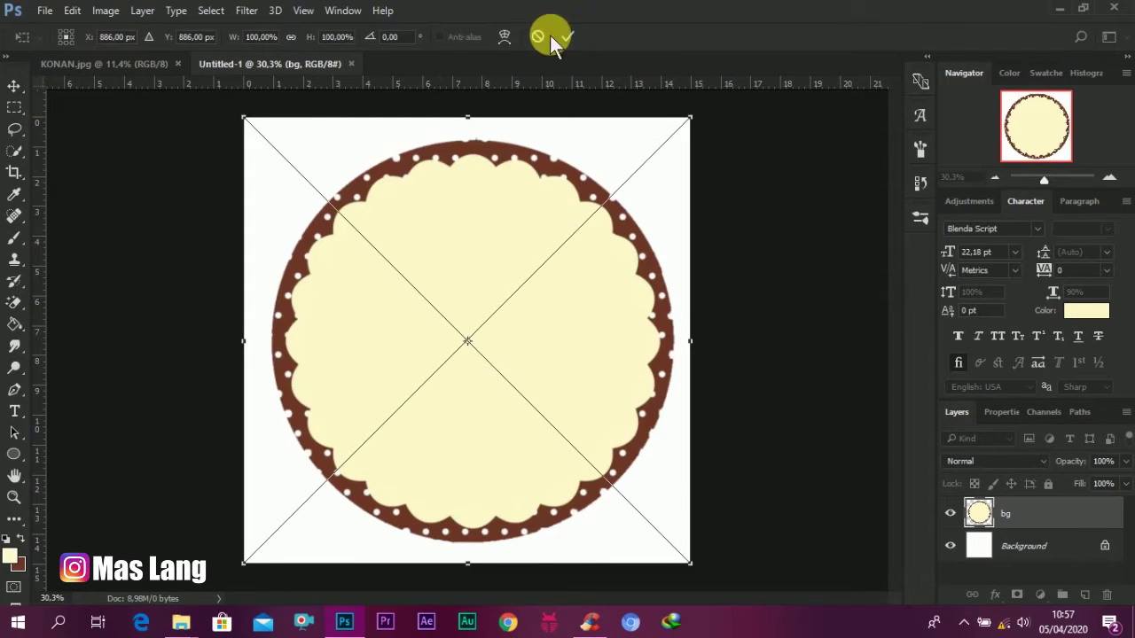
Step: Commit the placed bg label and centre it on the white canvas
click(569, 38)
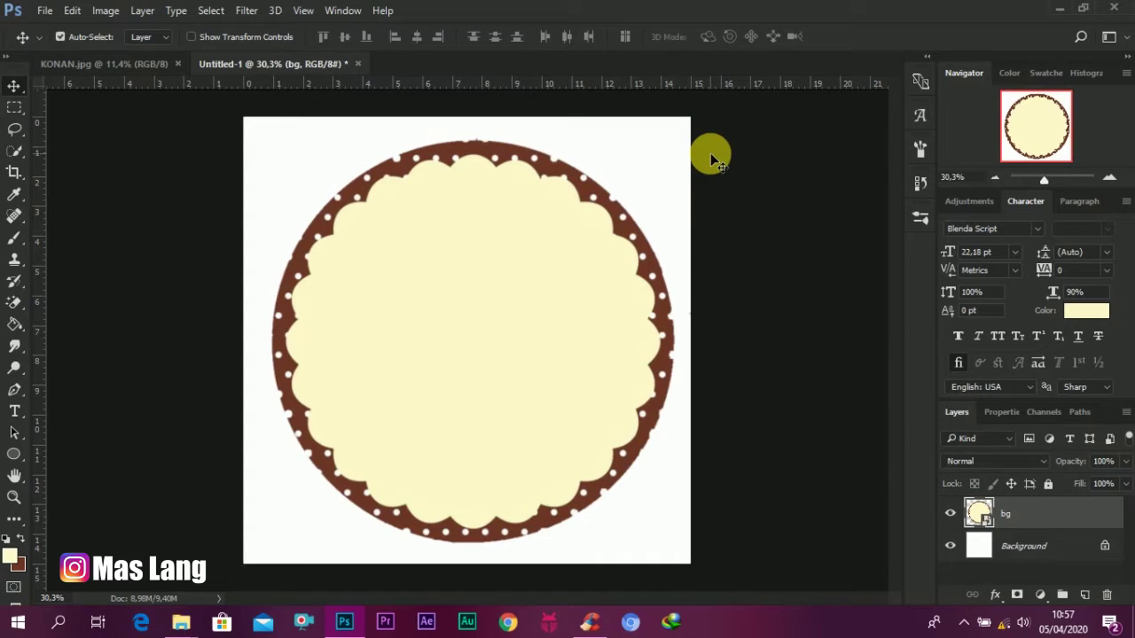
drag(580, 321, 578, 329)
key(ctrl+minus)
scroll(470, 339, up, 1)
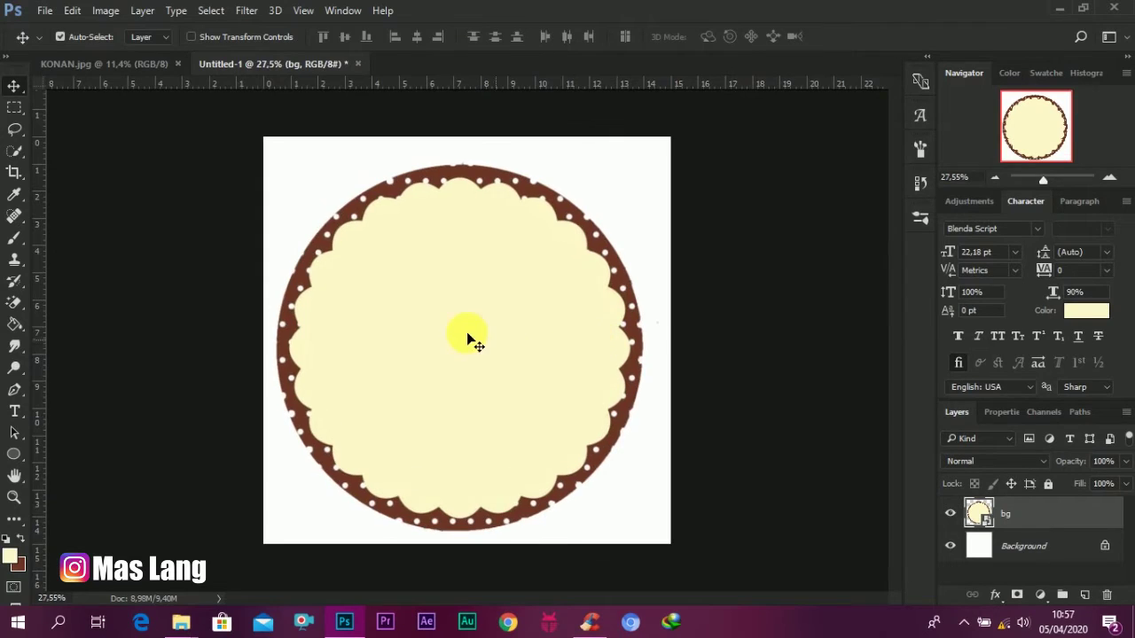
drag(471, 330, 483, 328)
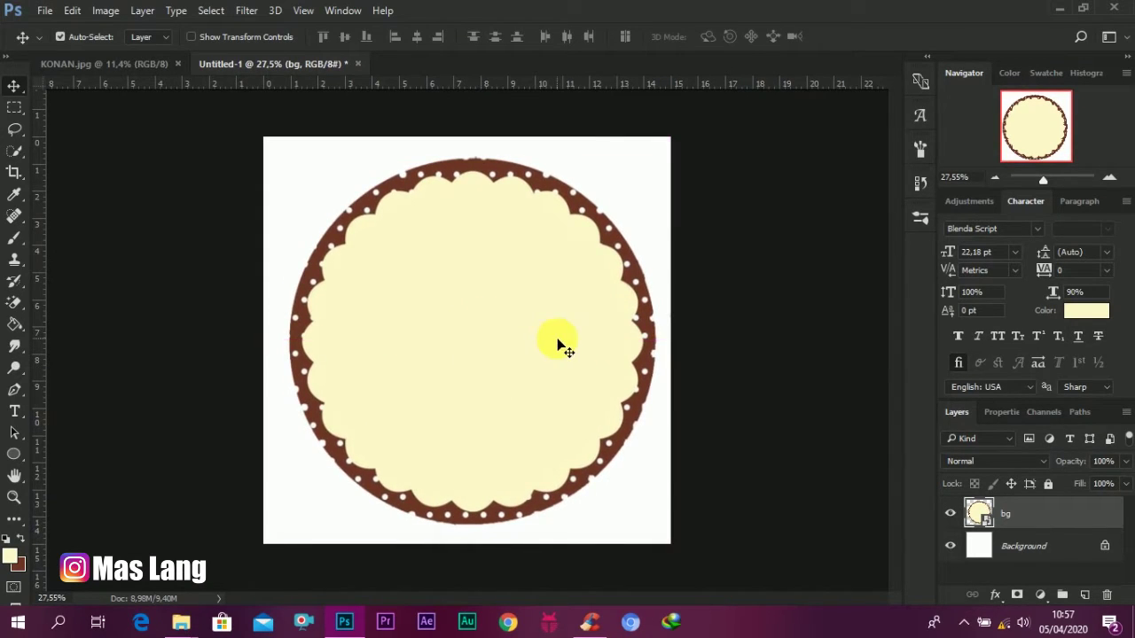
key(shift+Left)
key(shift+Left)
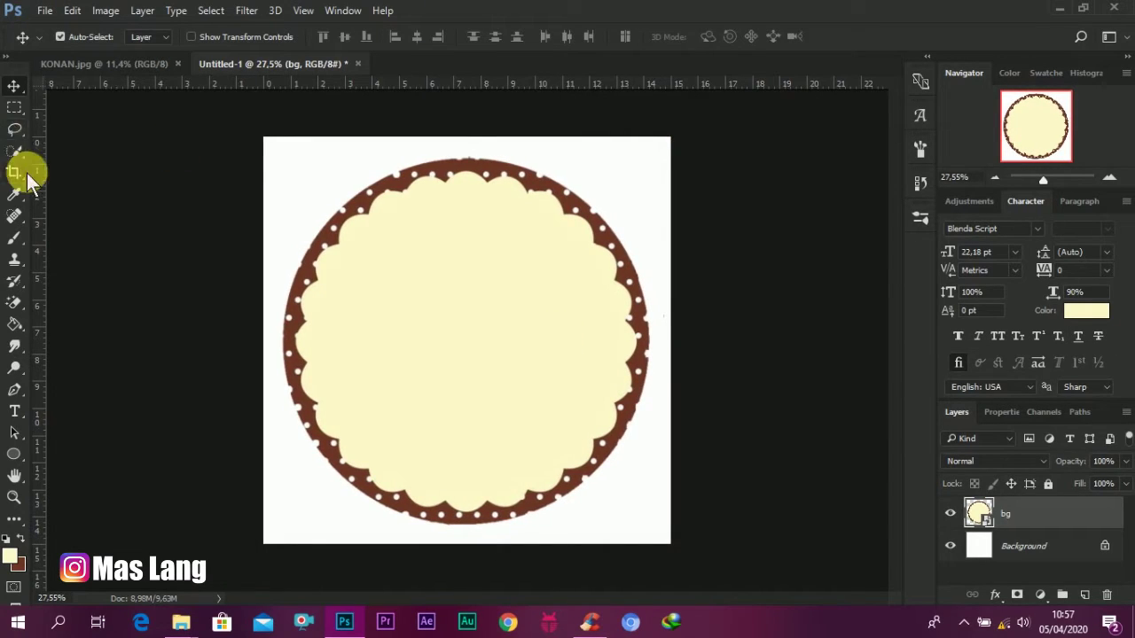
Step: Draw a circle over the label with no fill and a black stroke
click(15, 454)
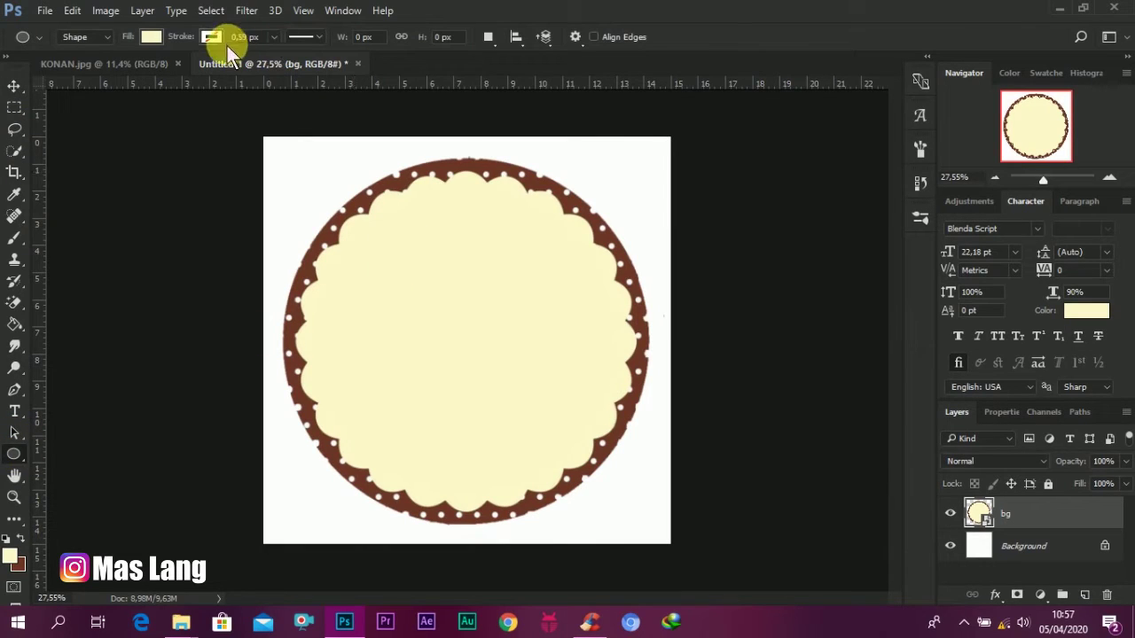
click(151, 39)
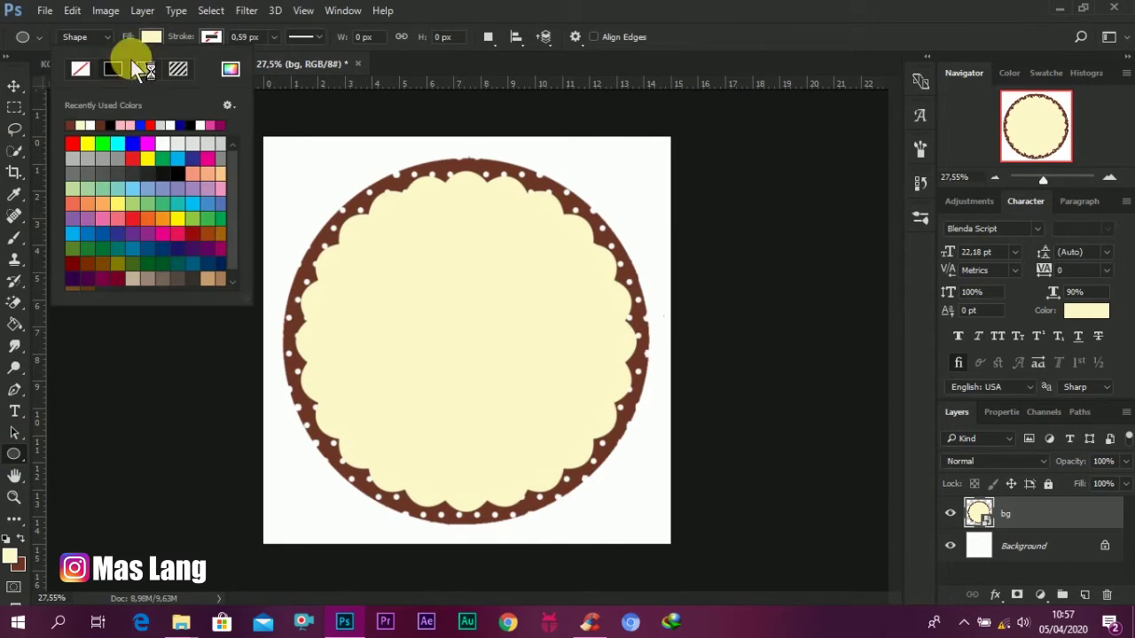
click(81, 70)
click(209, 37)
click(209, 37)
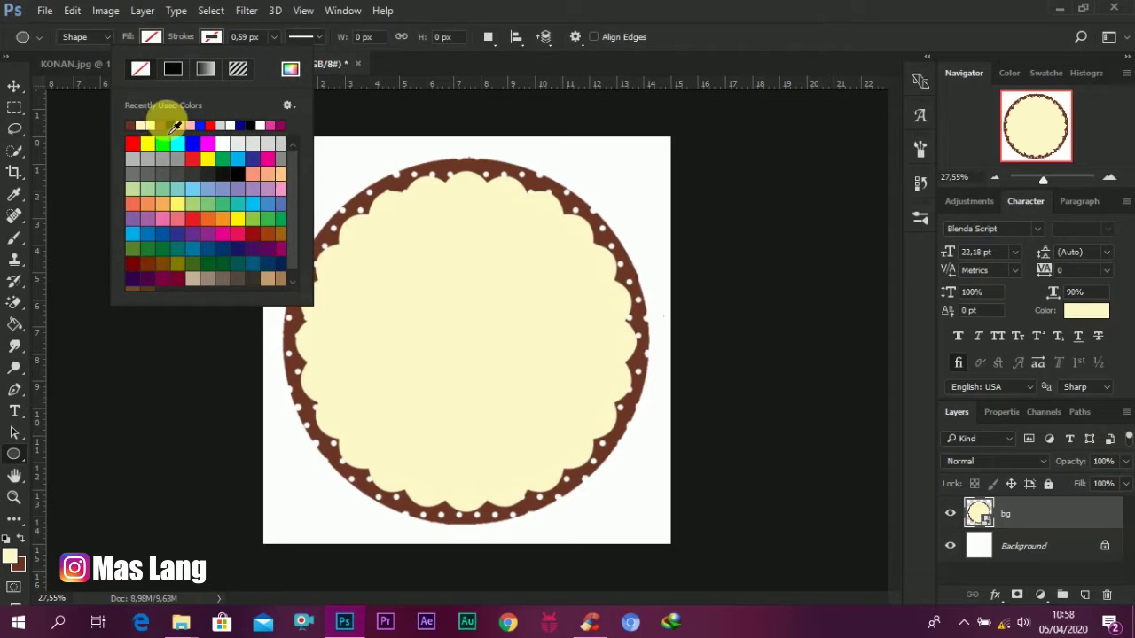
click(169, 124)
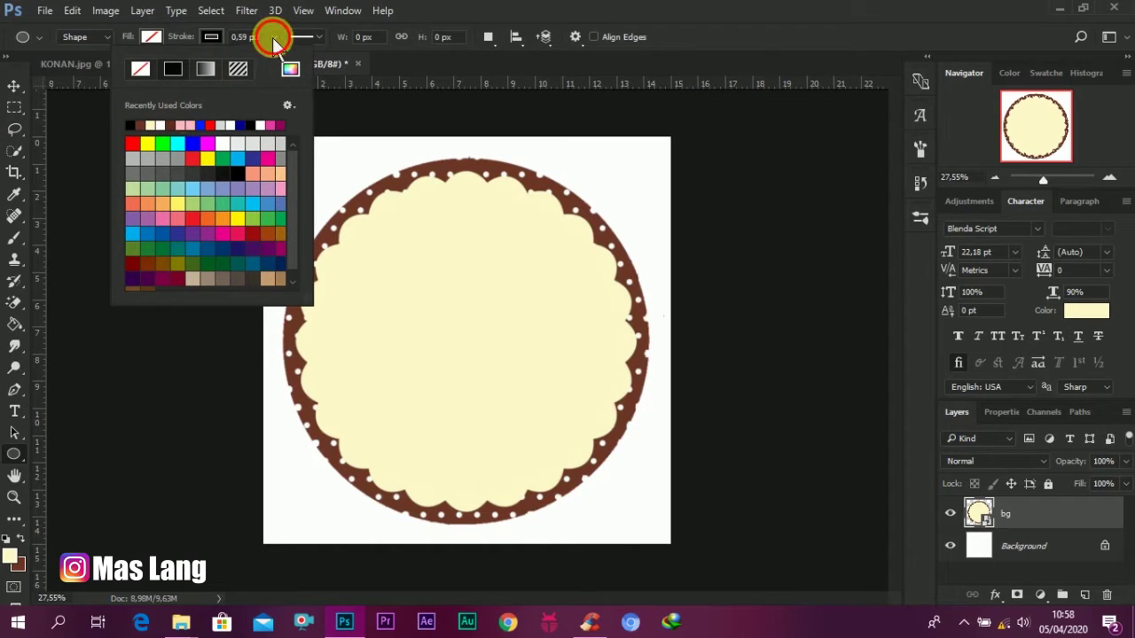
click(273, 37)
drag(276, 59, 330, 66)
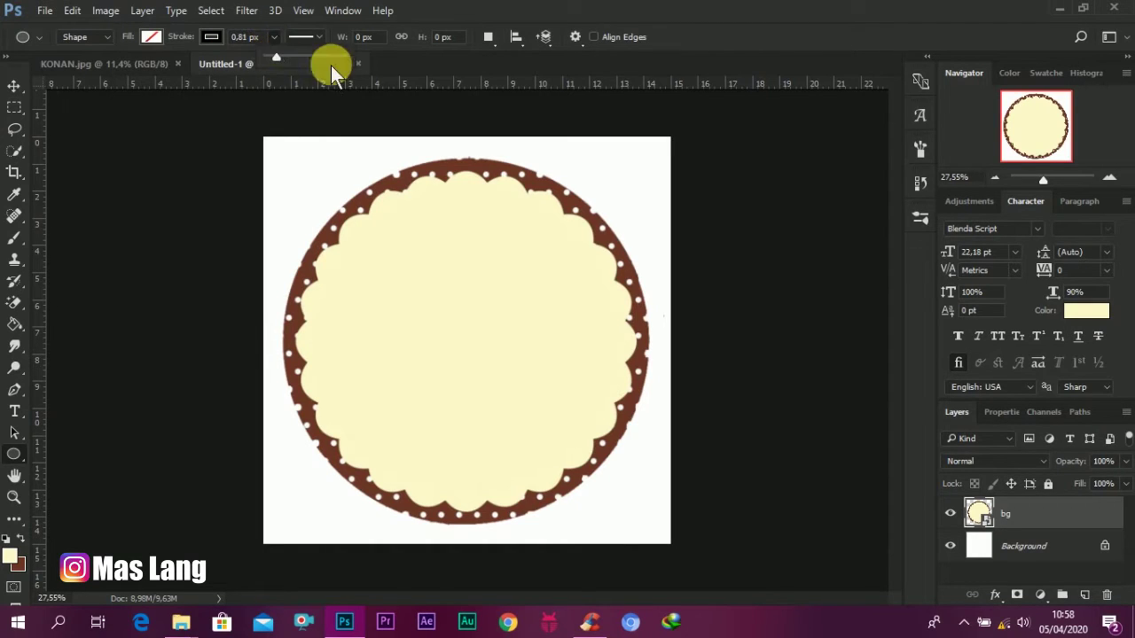
click(743, 18)
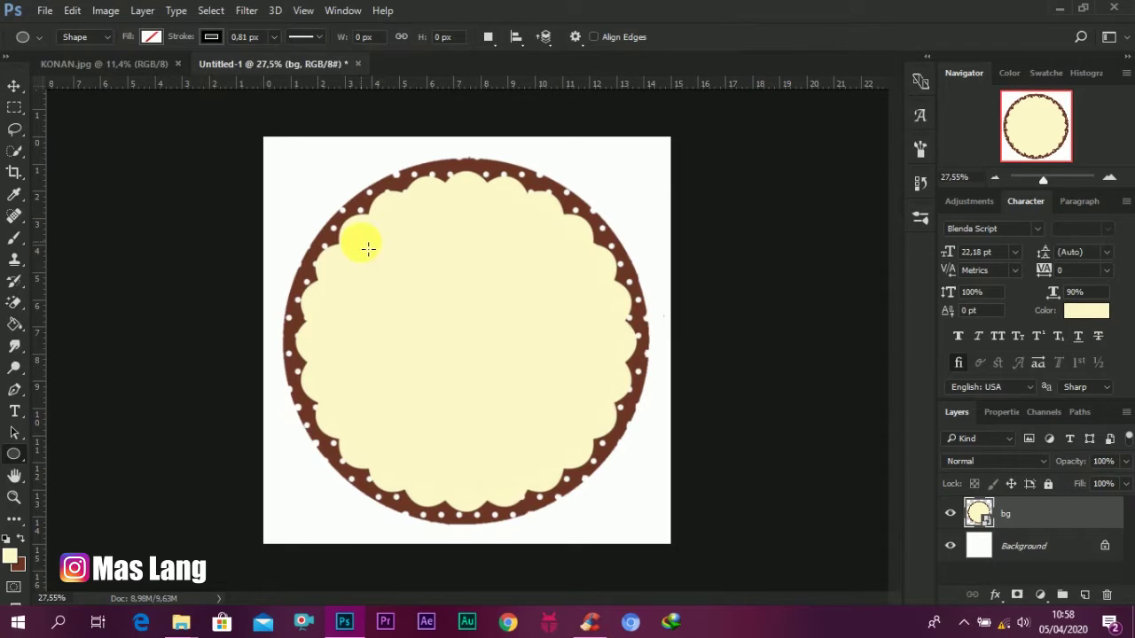
drag(424, 331, 654, 578)
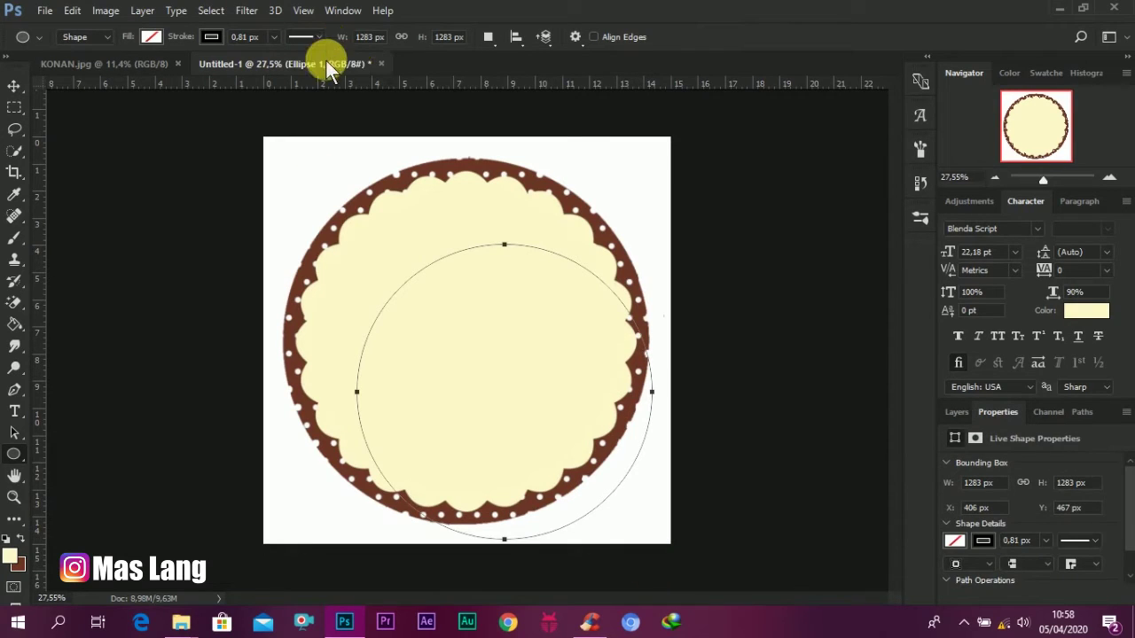
Step: Make the circle's outline dotted and thicken it to 15.6 px
click(271, 39)
click(278, 57)
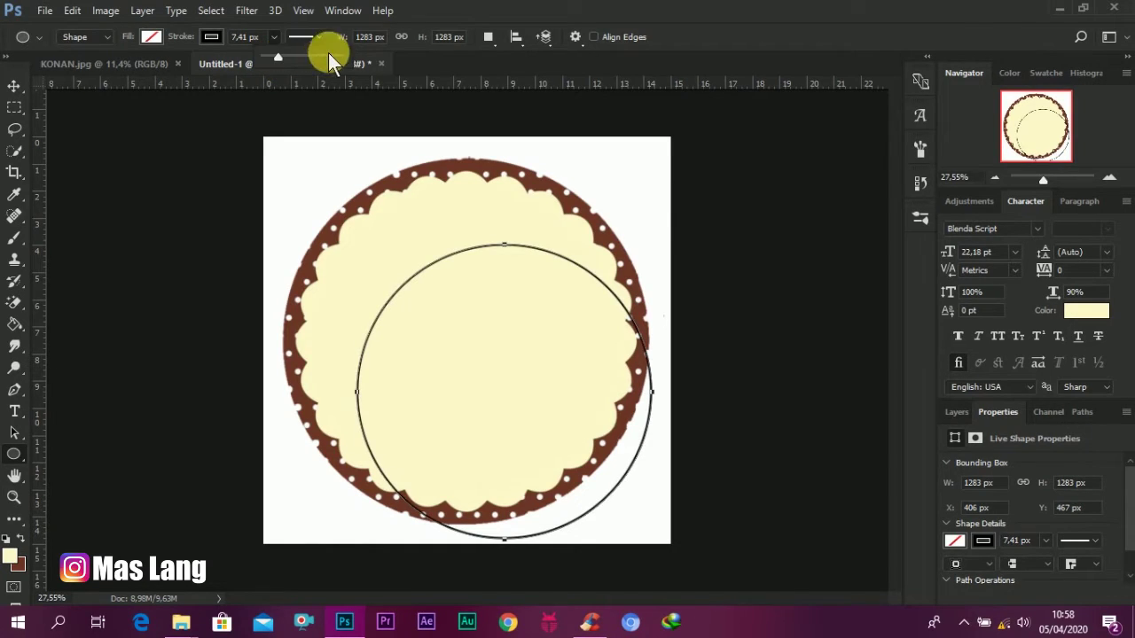
click(322, 37)
click(309, 35)
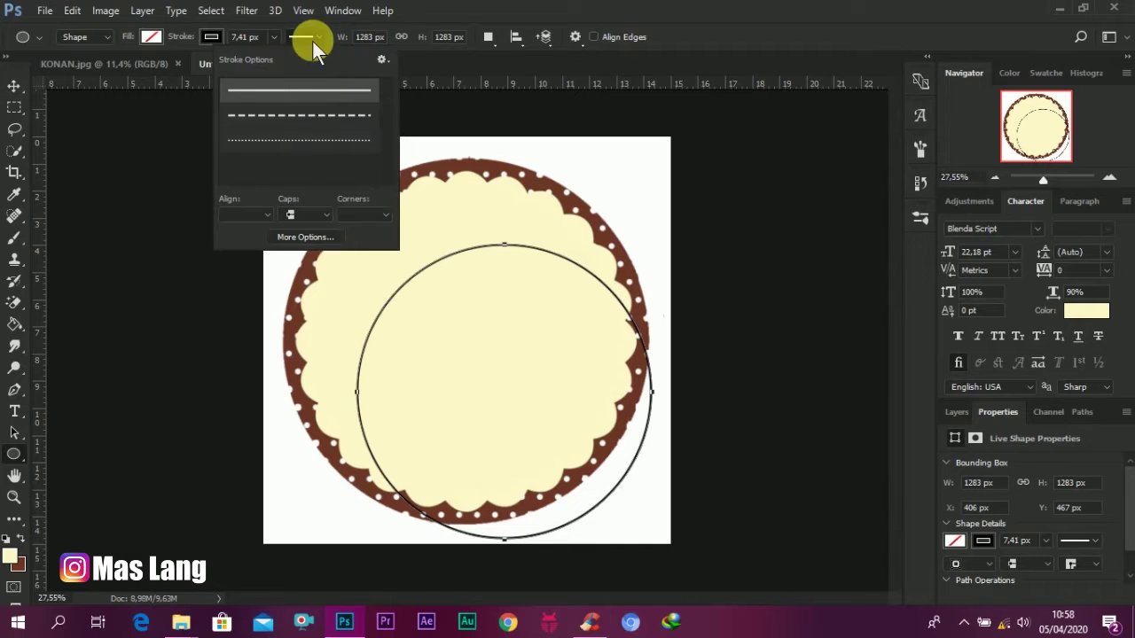
click(329, 153)
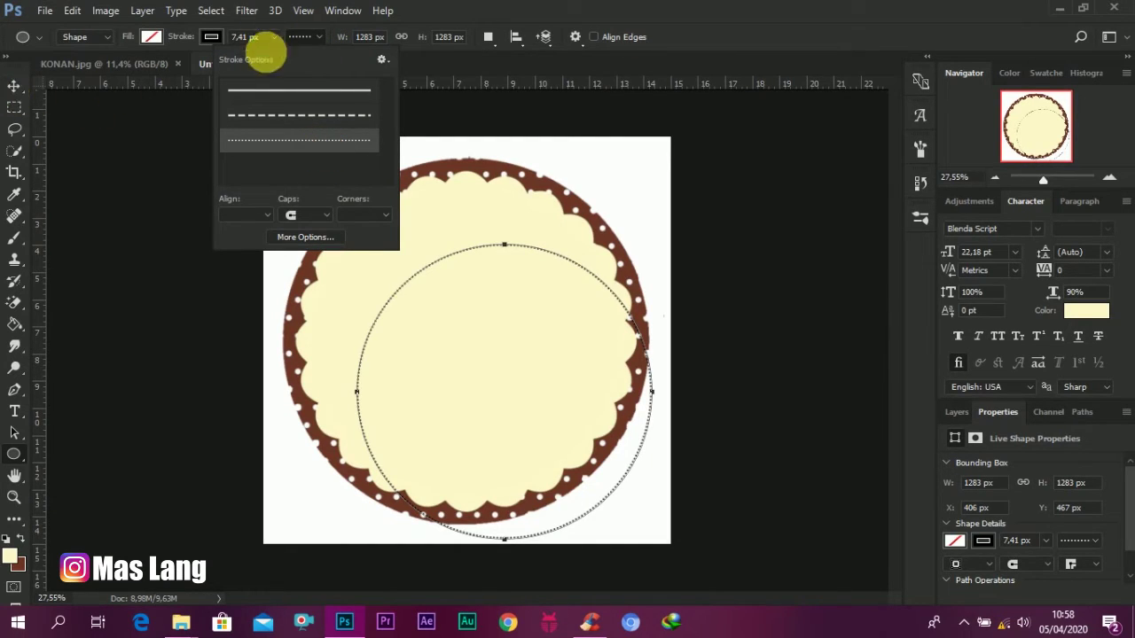
click(274, 43)
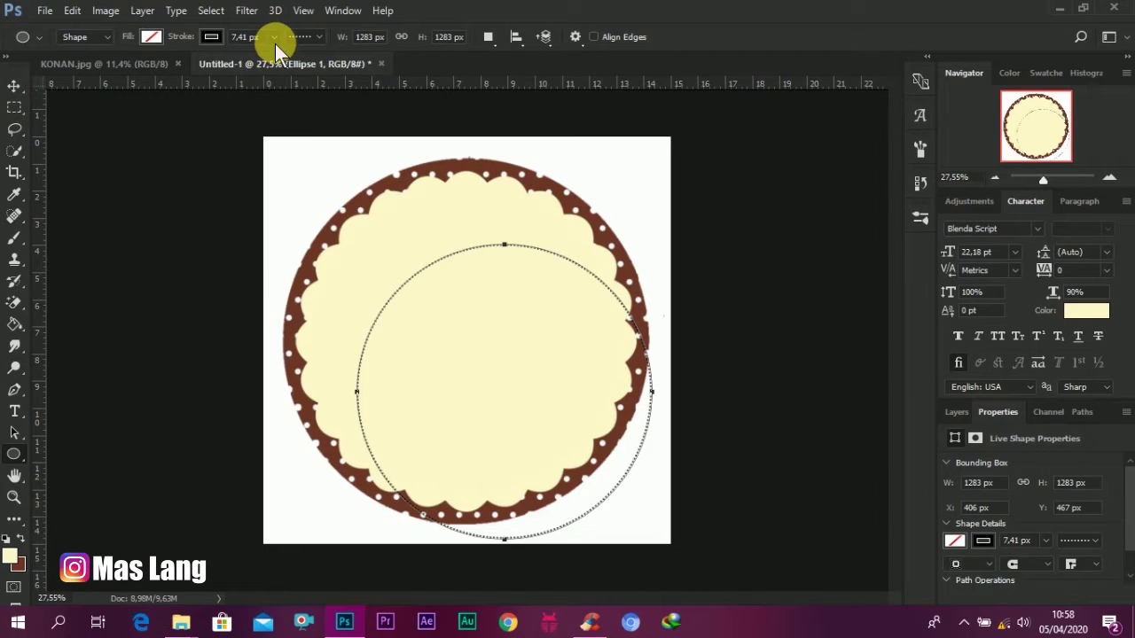
click(274, 42)
click(271, 39)
drag(277, 60, 278, 57)
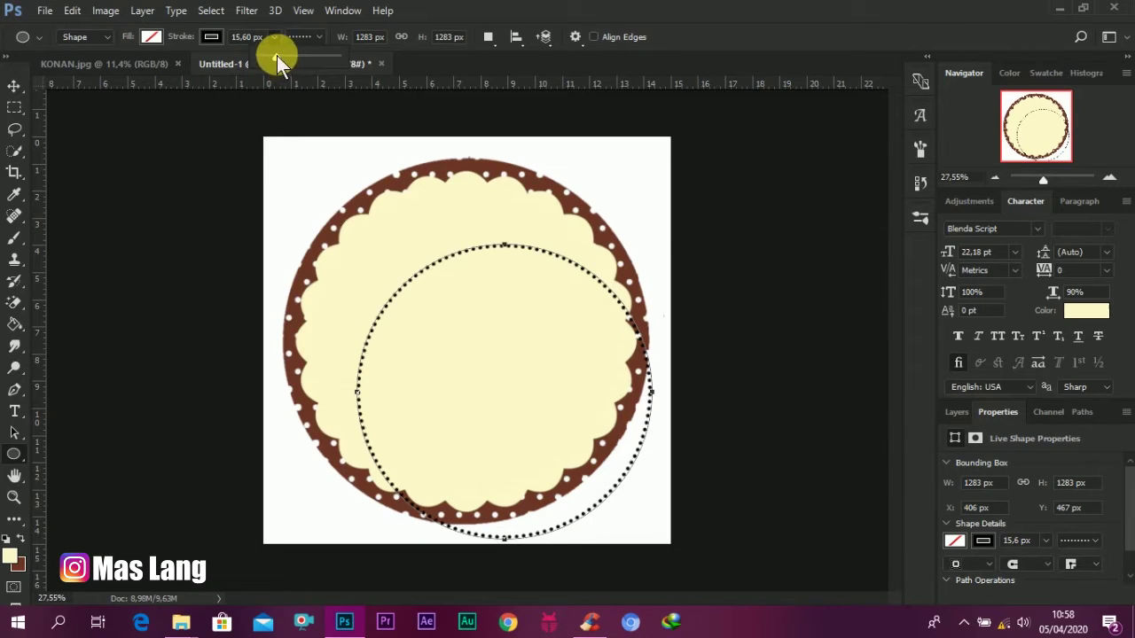
drag(272, 55, 277, 55)
Step: Move the dotted circle to the centre of the label
click(16, 87)
key(v)
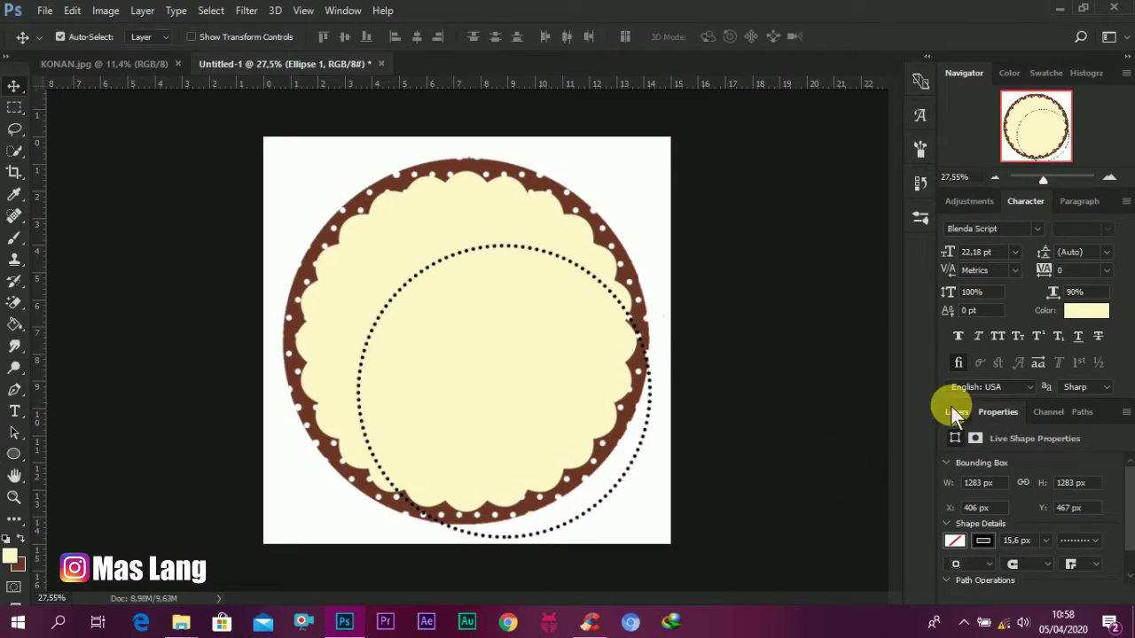
click(954, 409)
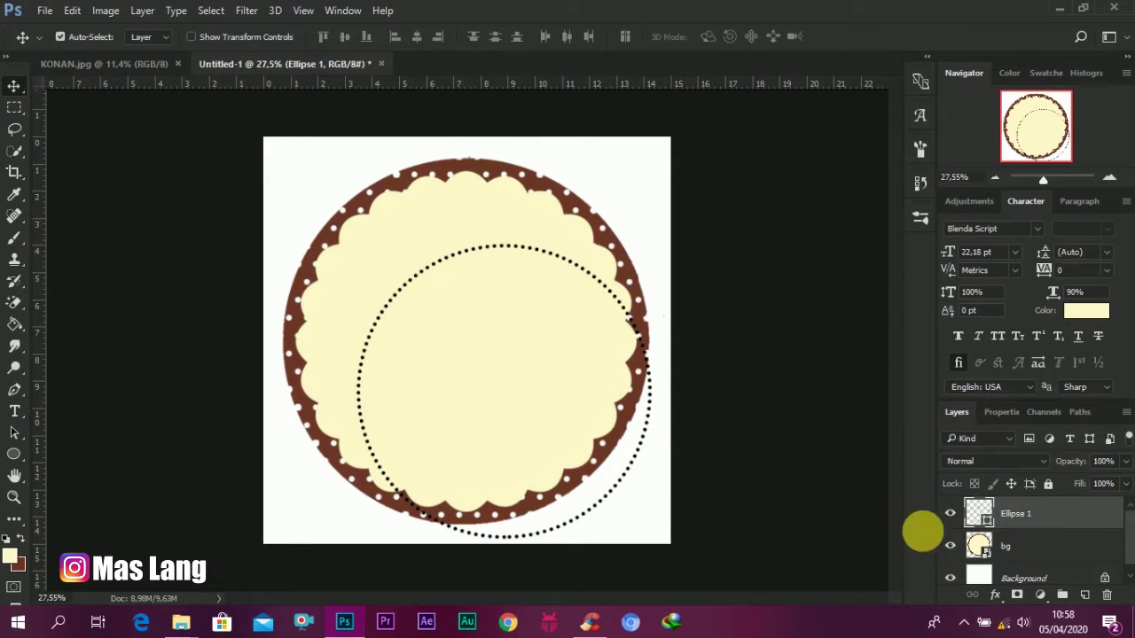
key(ctrl+t)
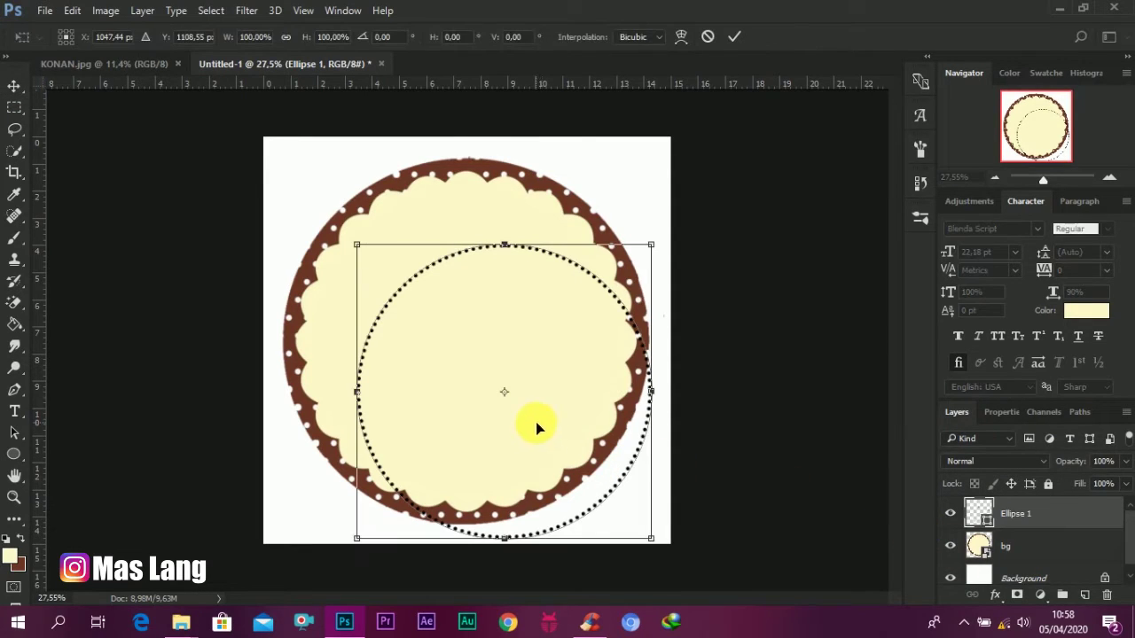
drag(537, 433, 501, 379)
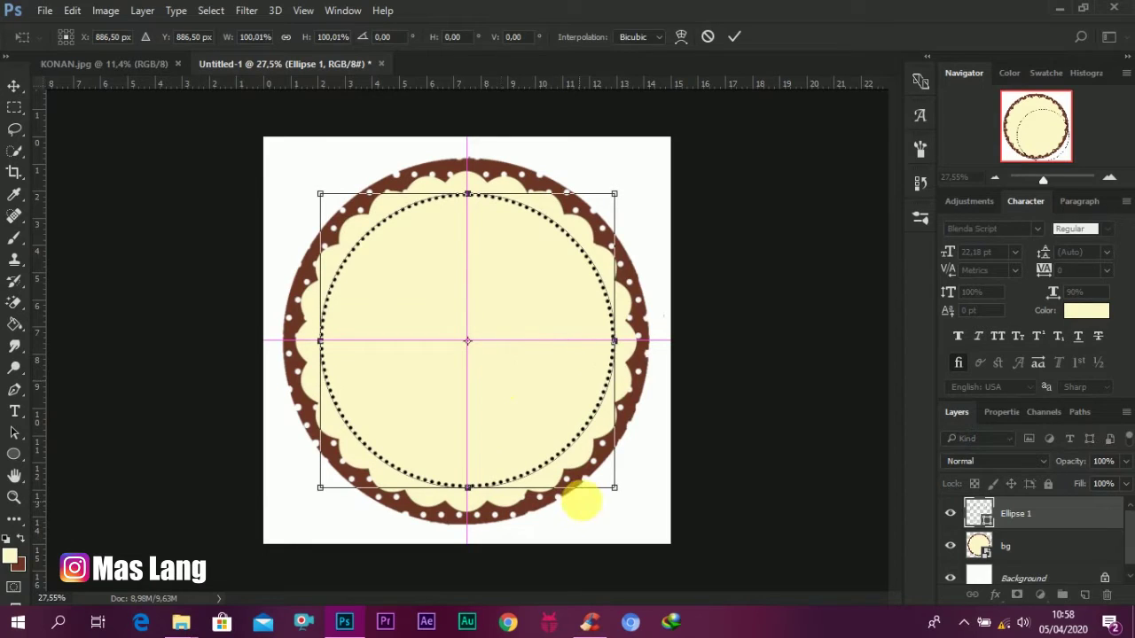
click(738, 38)
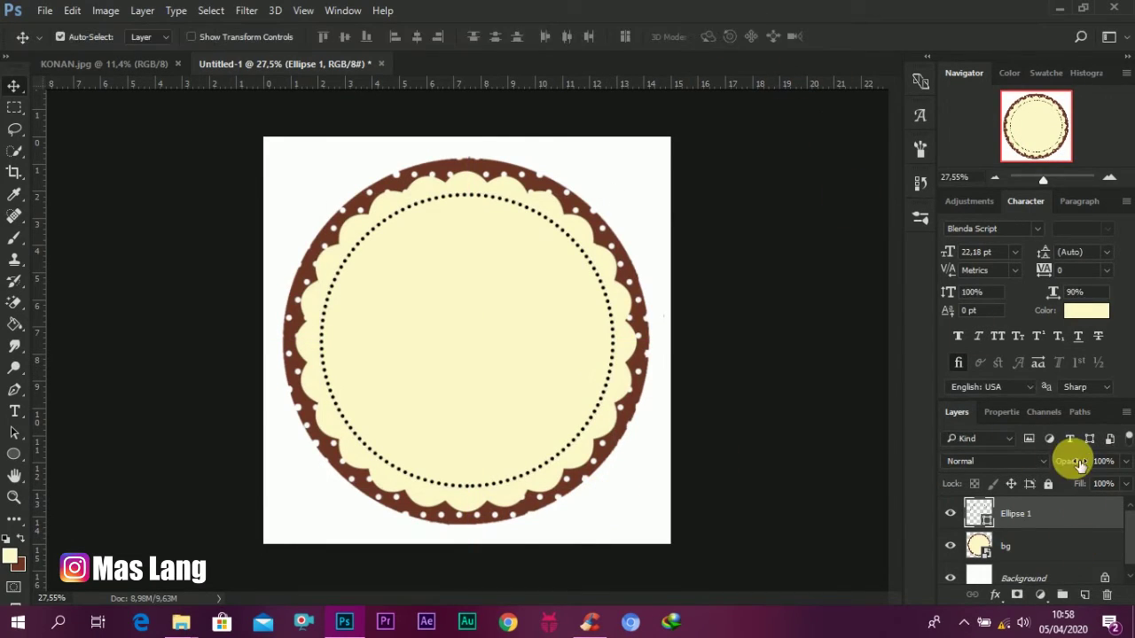
Step: Lower the dotted circle's layer opacity to 56%
drag(1071, 458, 1041, 484)
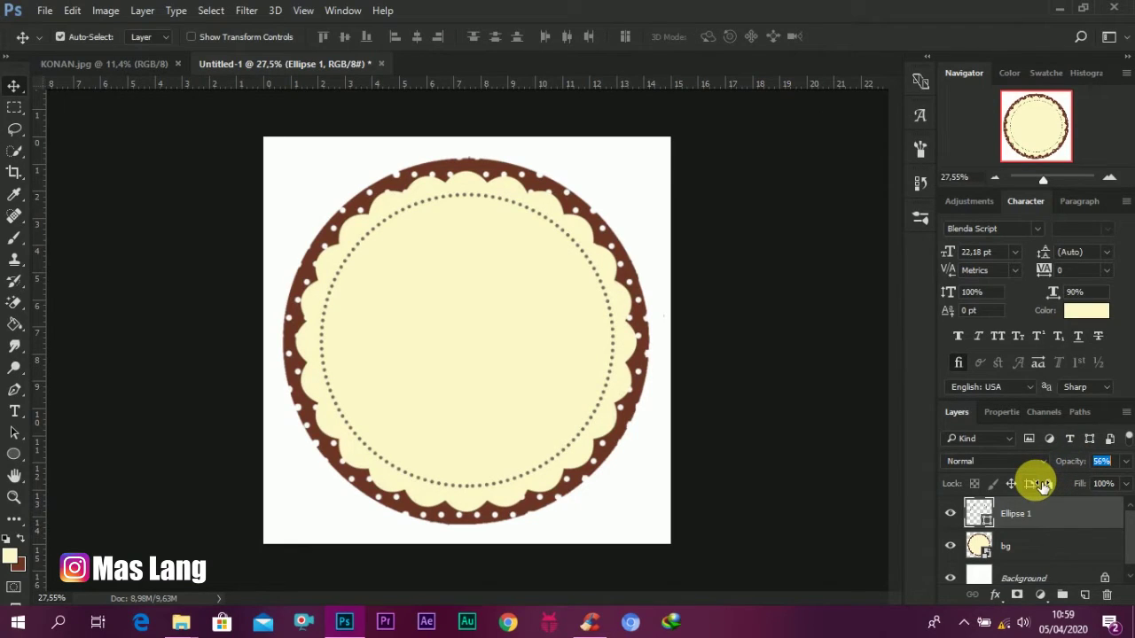
key(Return)
scroll(379, 237, down, 3)
scroll(456, 281, up, 3)
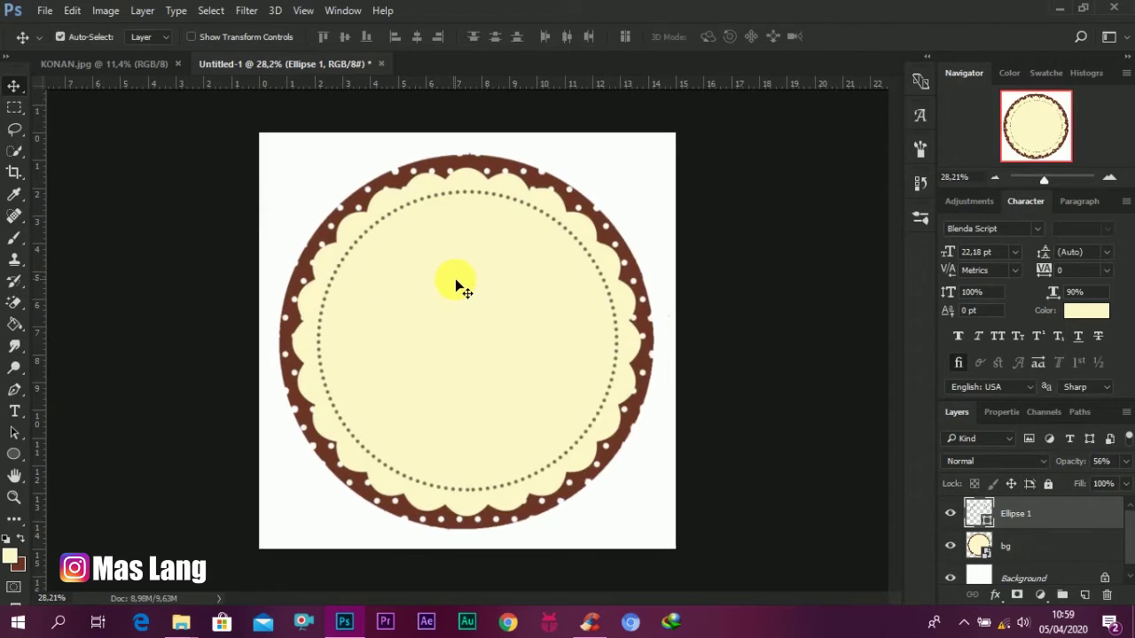
scroll(500, 299, up, 1)
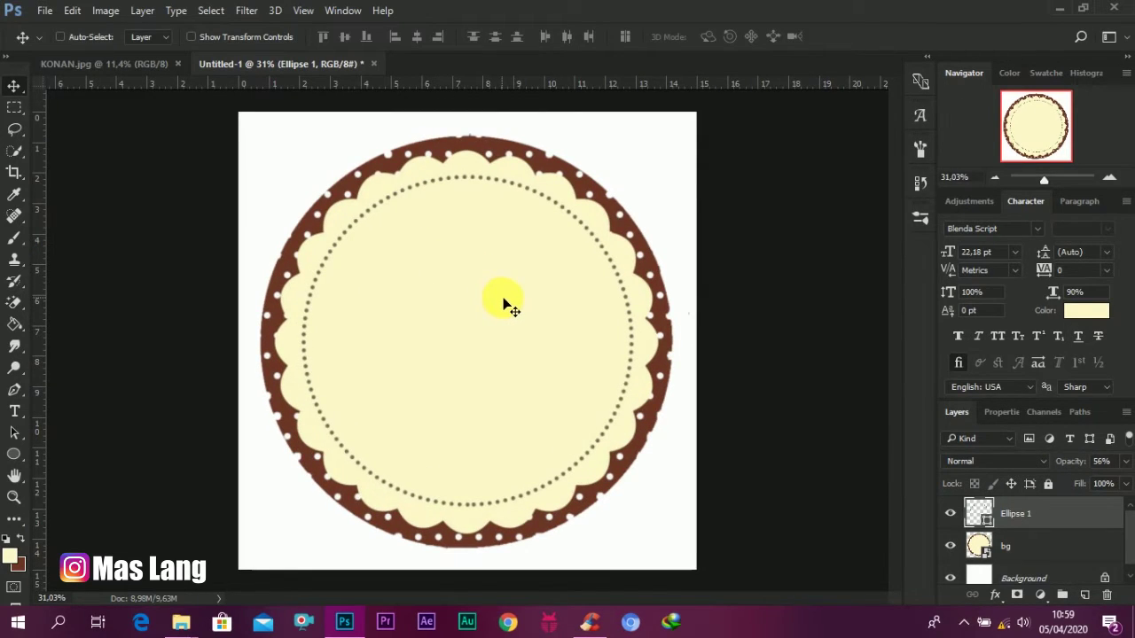
Step: Scale the dotted ring down to about 97.6% and re-centre it in the label
key(ctrl+t)
drag(631, 177, 618, 189)
drag(510, 282, 510, 275)
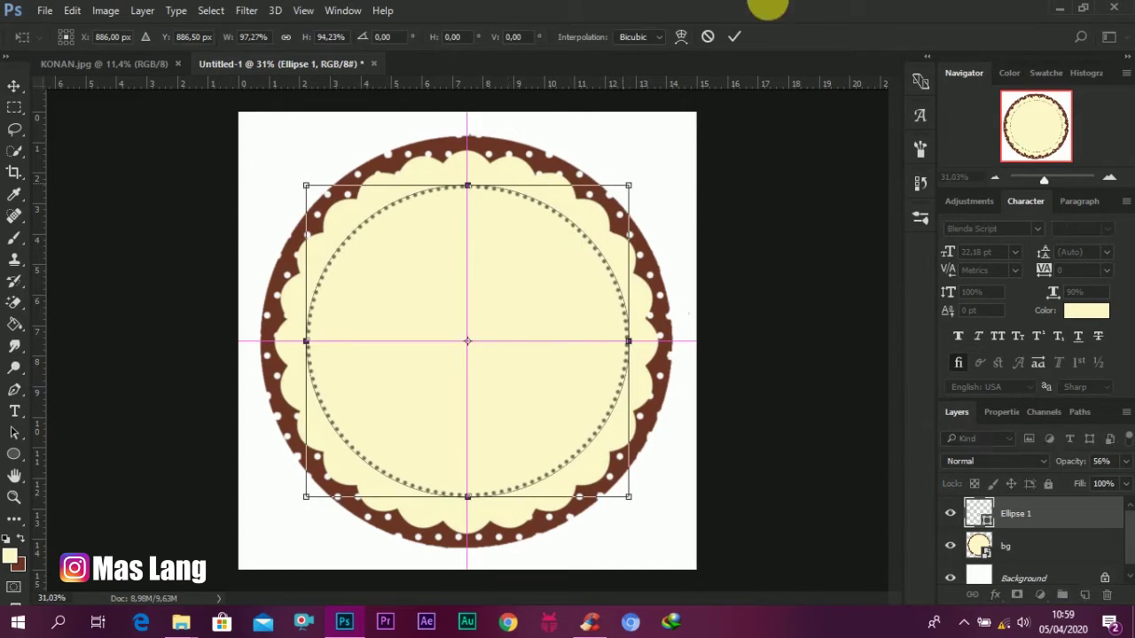
click(735, 37)
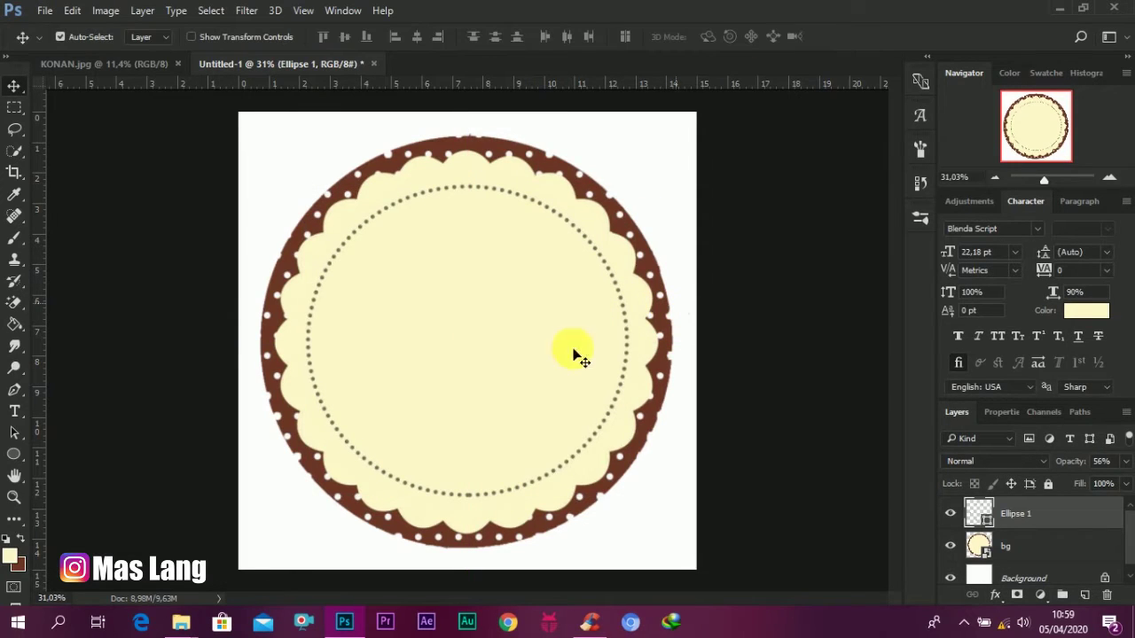
key(ctrl+z)
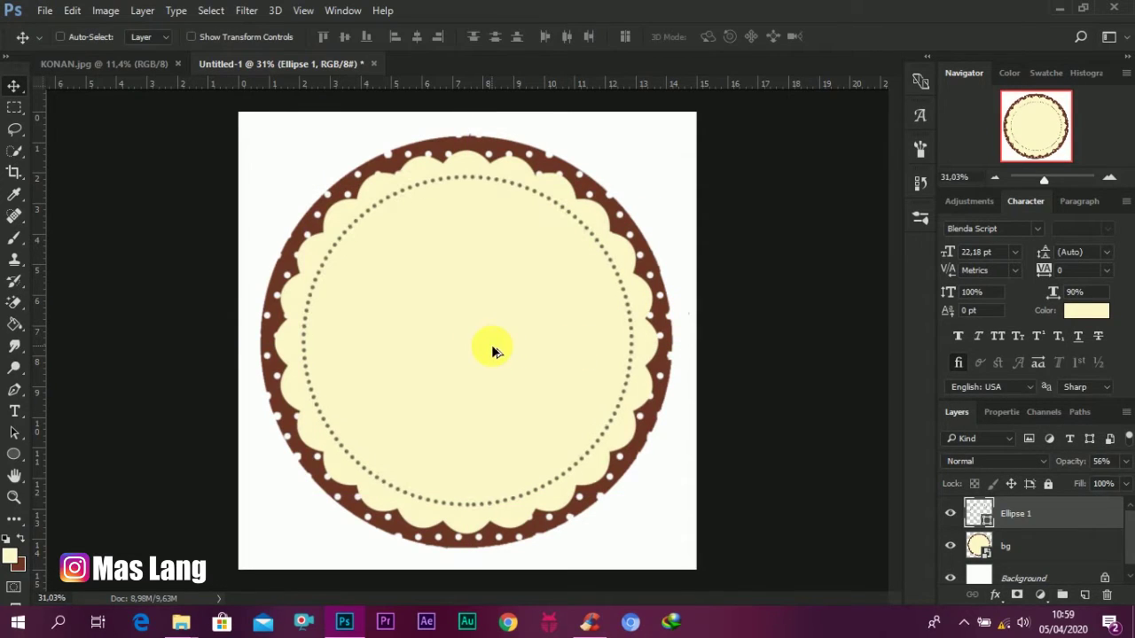
key(ctrl+t)
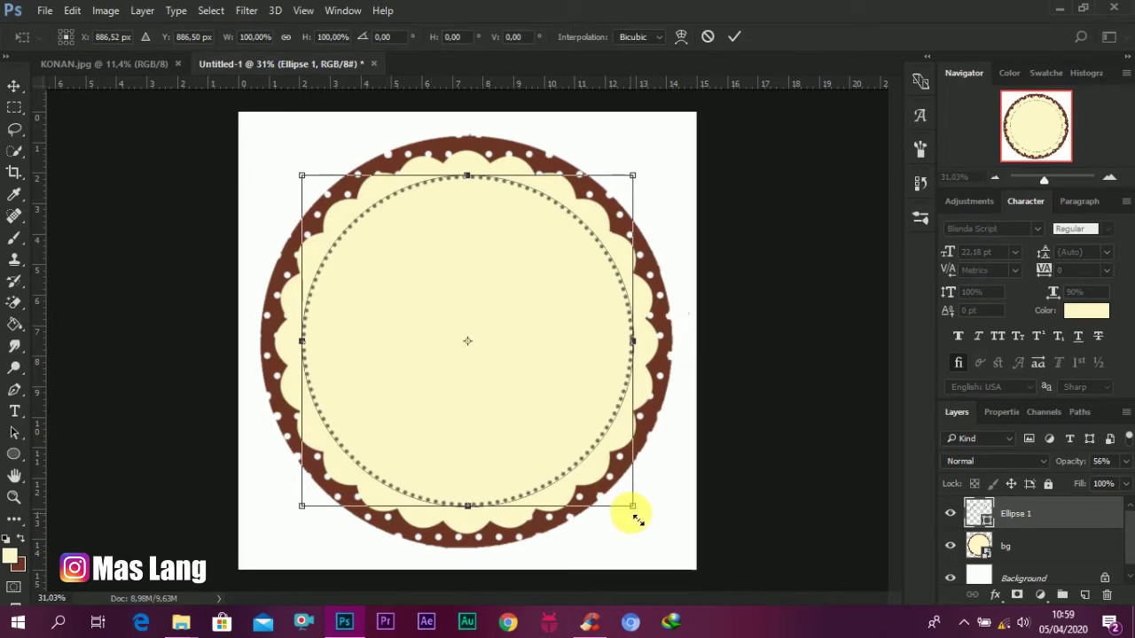
drag(632, 506, 626, 499)
drag(540, 366, 542, 368)
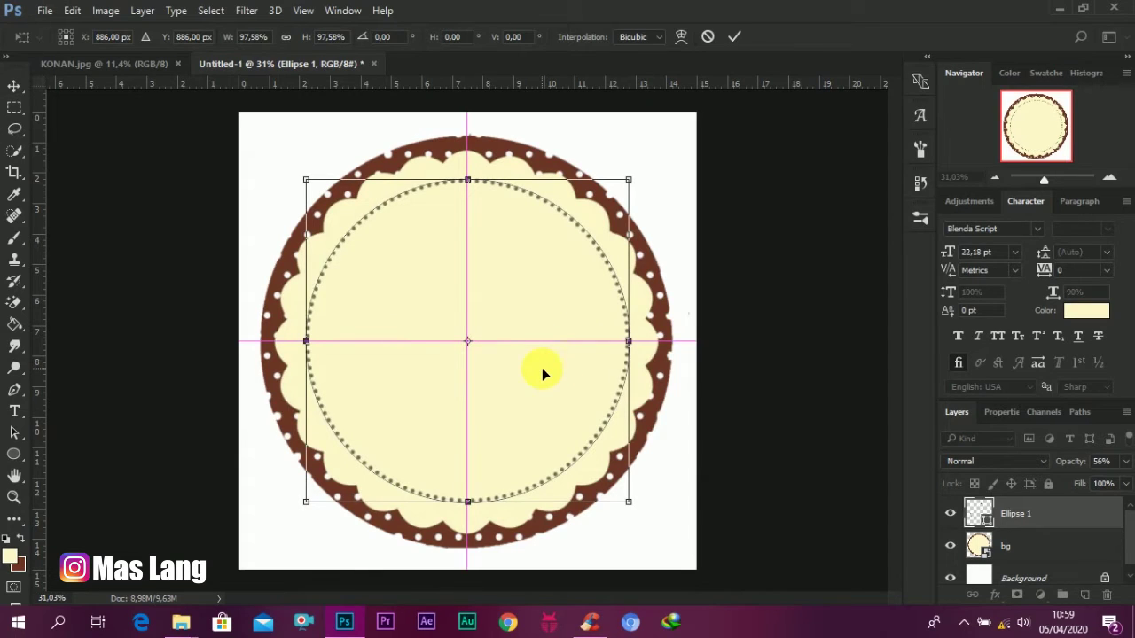
click(732, 39)
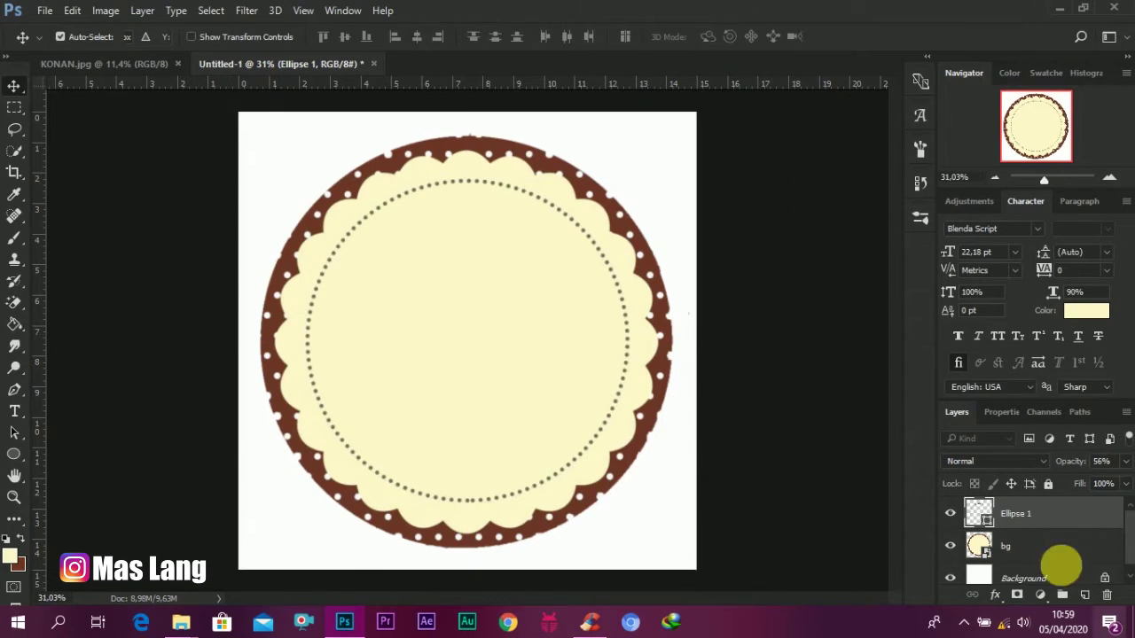
Step: Raise the ring's opacity to 100% and sample the outer rim's brown
drag(1061, 459, 1124, 476)
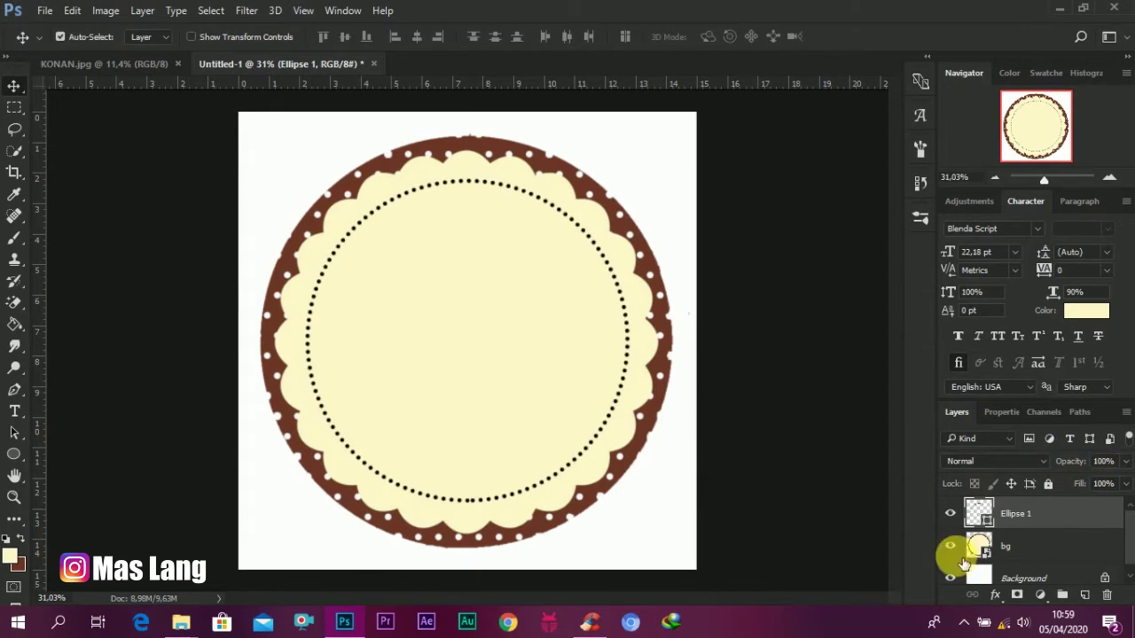
double_click(992, 524)
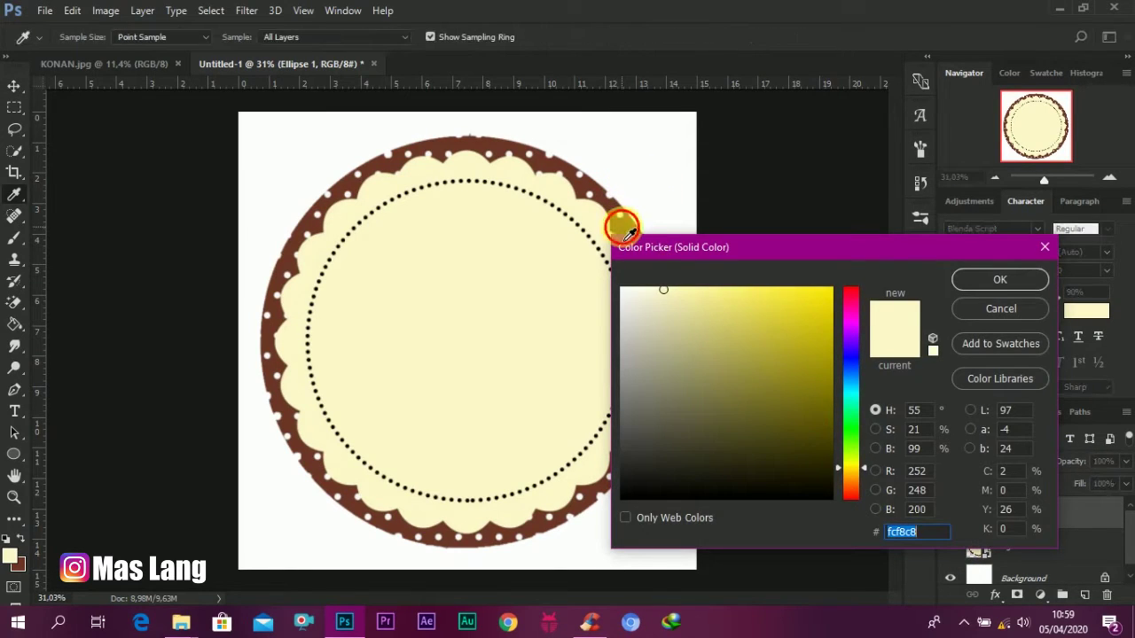
click(621, 223)
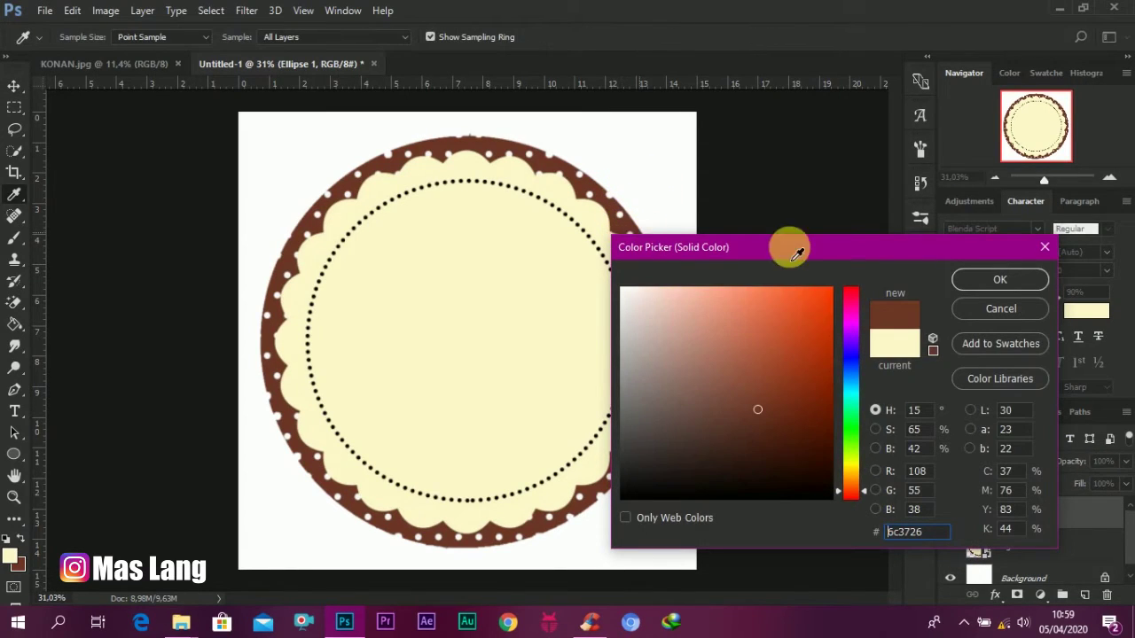
click(999, 281)
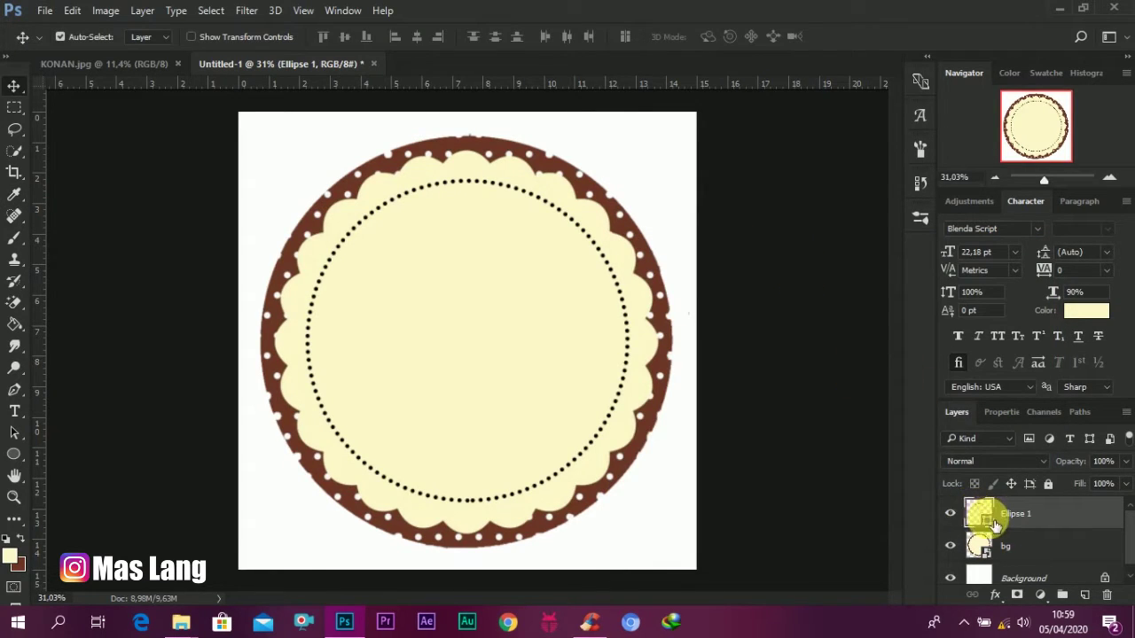
Step: Set the ring's dotted stroke colour to the recently used brown
click(996, 413)
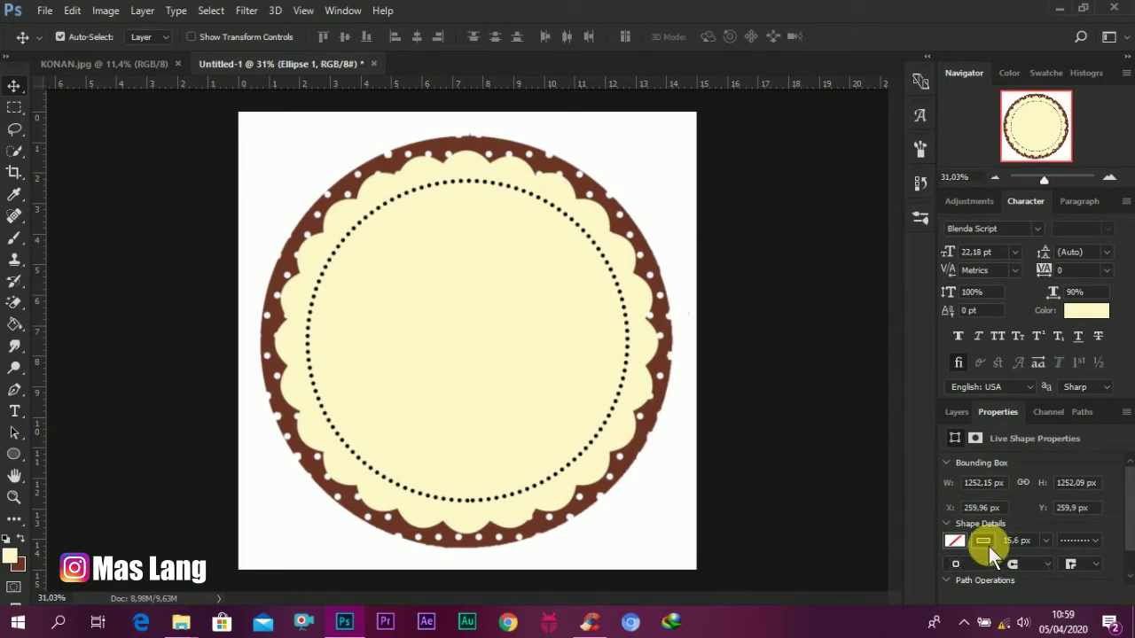
click(989, 544)
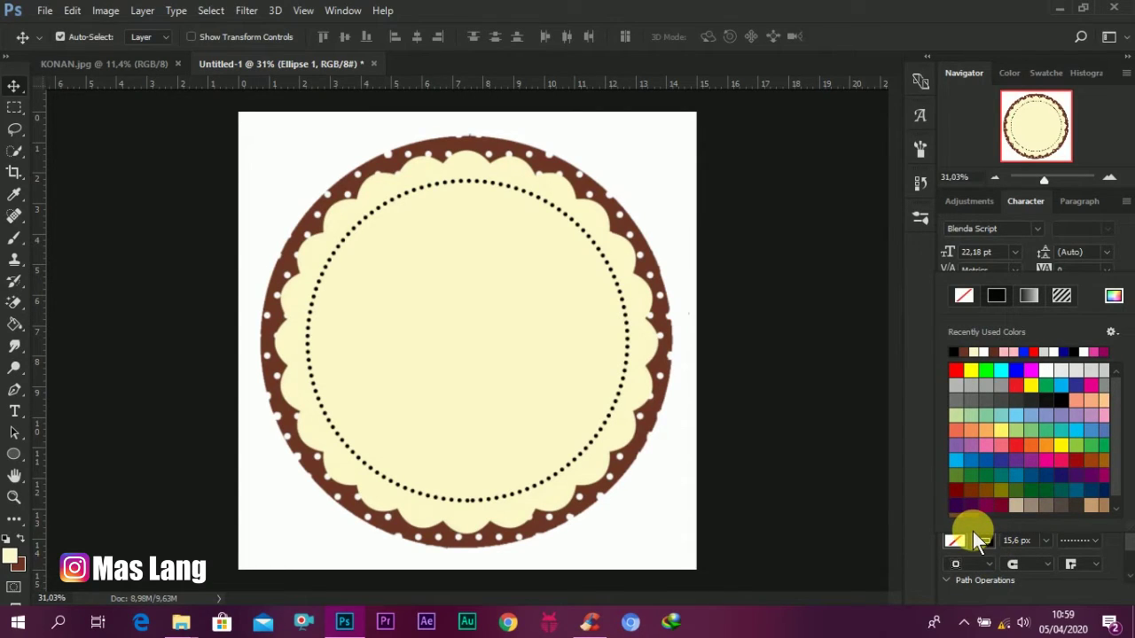
click(966, 354)
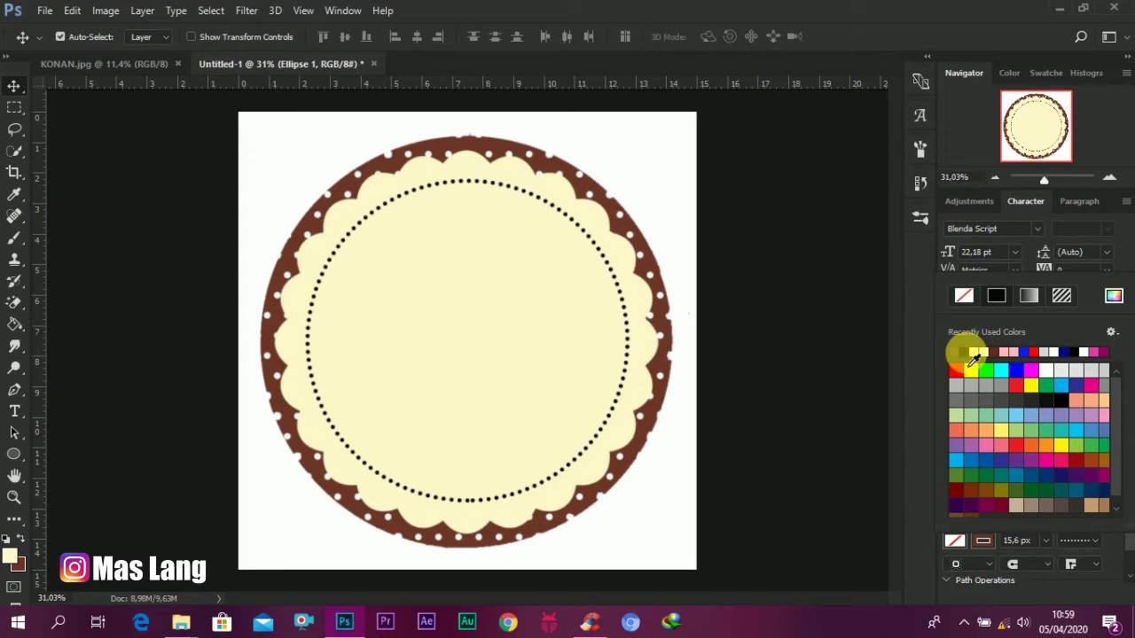
click(921, 378)
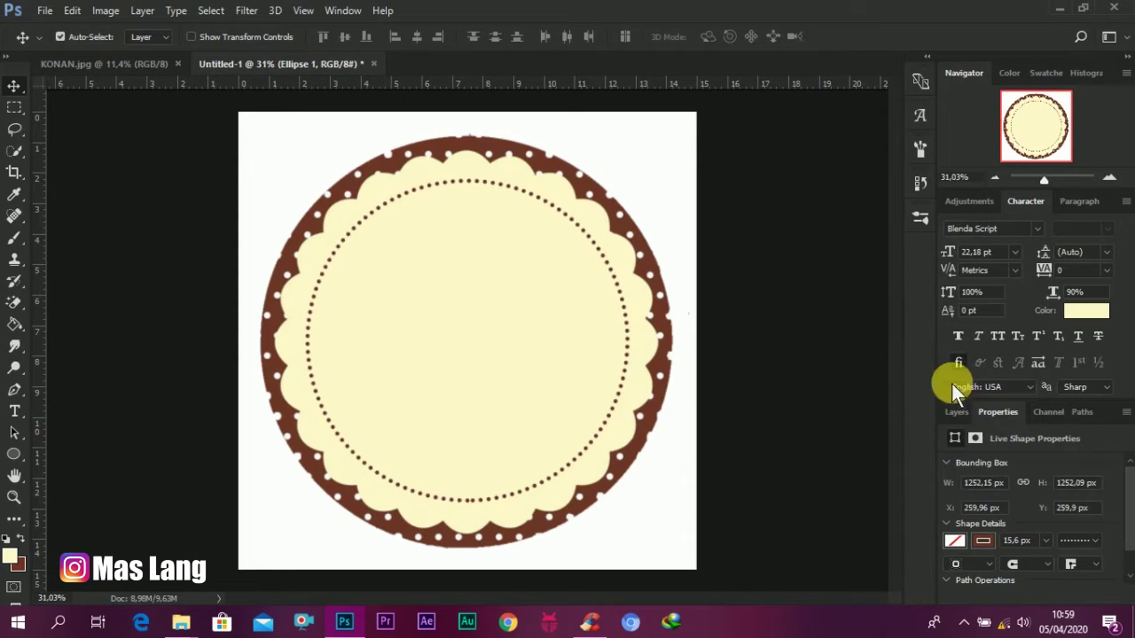
click(951, 414)
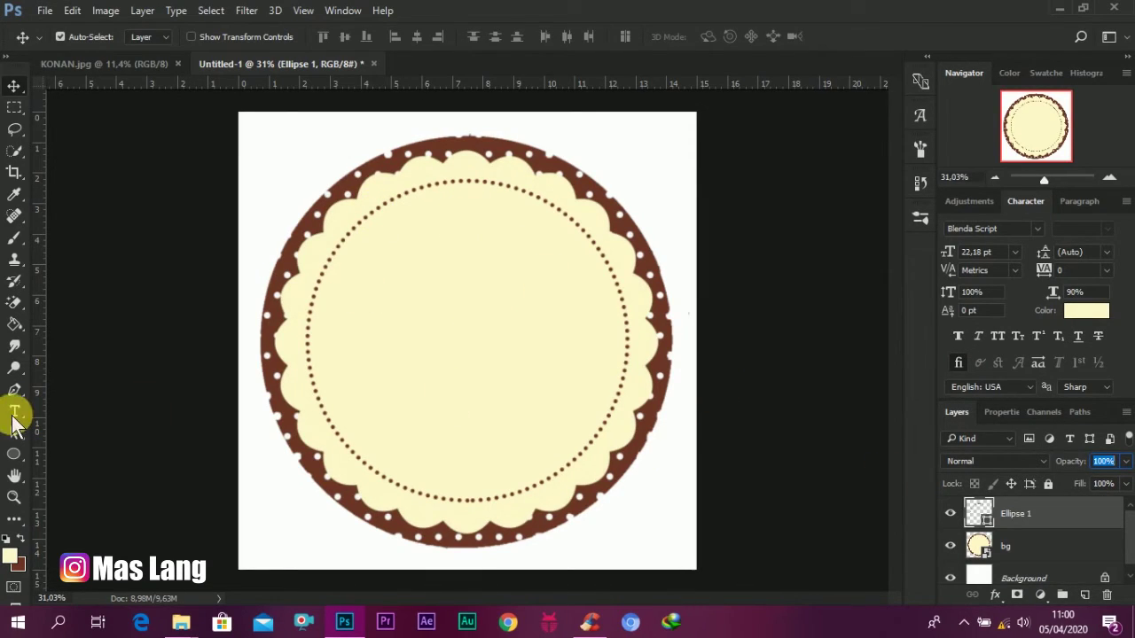
Step: Place the 1 rs chef-hat image from bahan at the top of the dotted ring
click(180, 624)
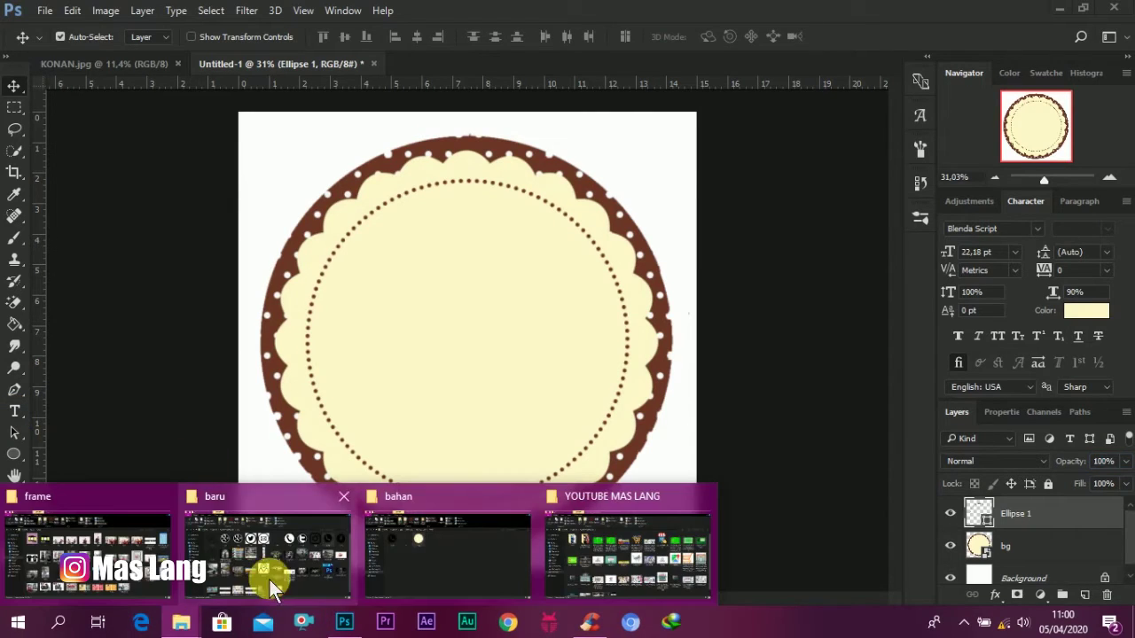
click(435, 572)
drag(278, 174, 468, 233)
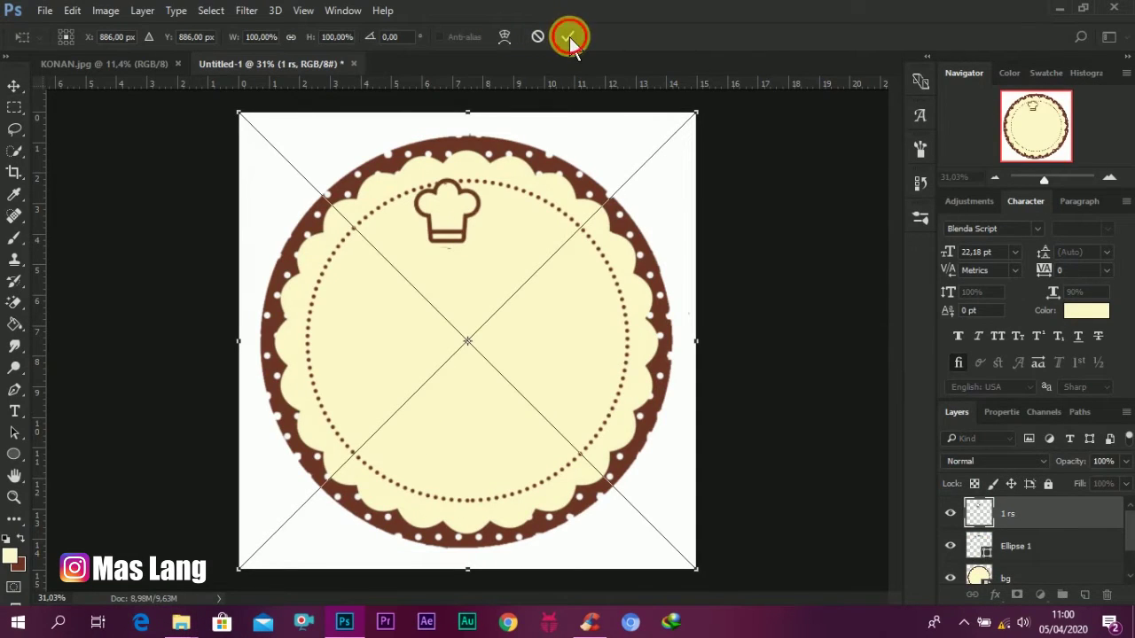
click(568, 39)
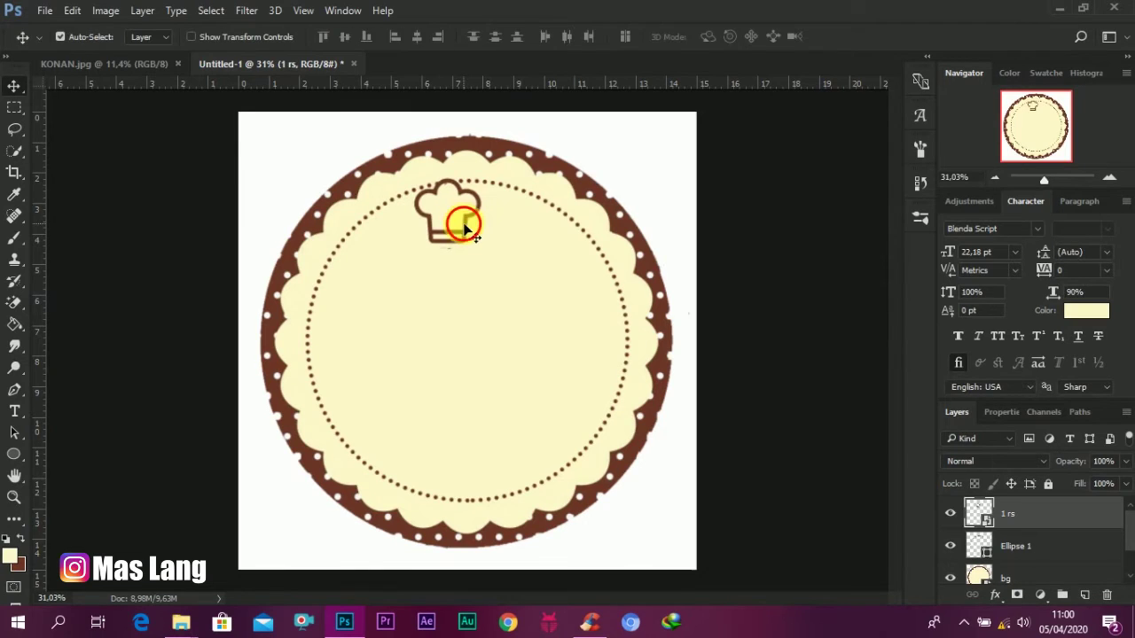
drag(464, 228, 480, 195)
scroll(481, 124, up, 1)
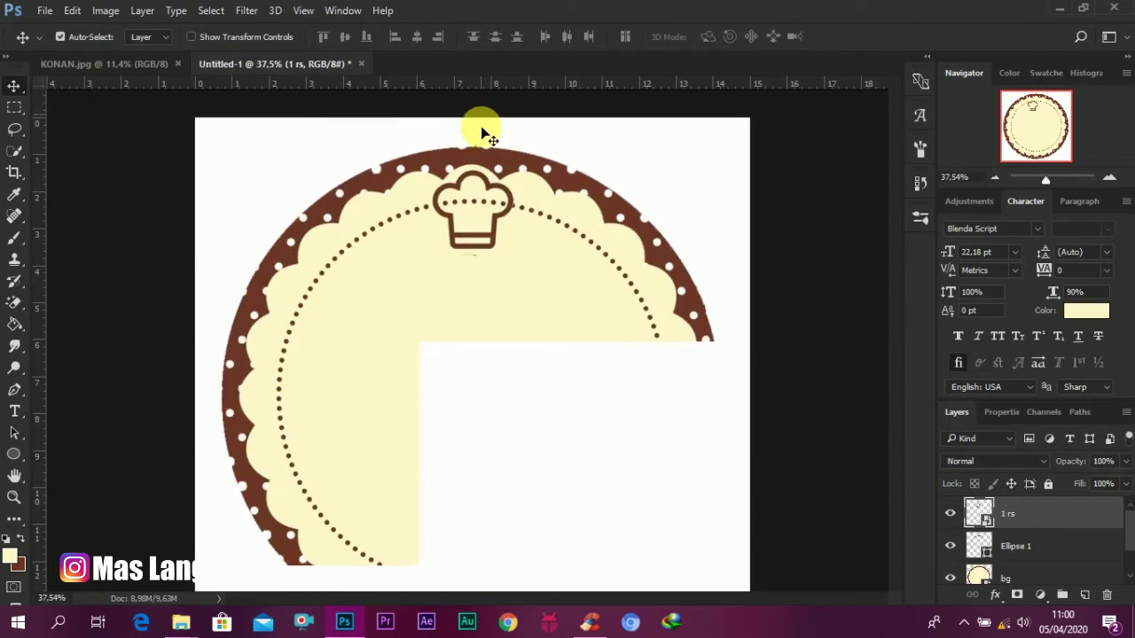
click(15, 323)
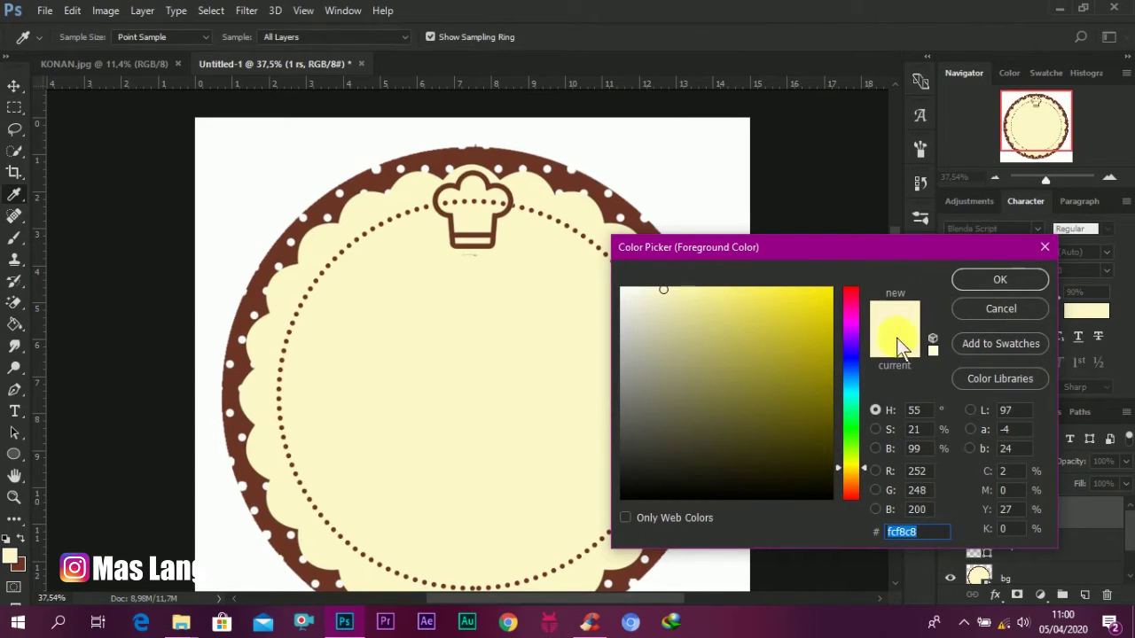
Step: Set the foreground colour to cream fcf8c8 and rasterize the 1 rs chef-hat layer
click(982, 274)
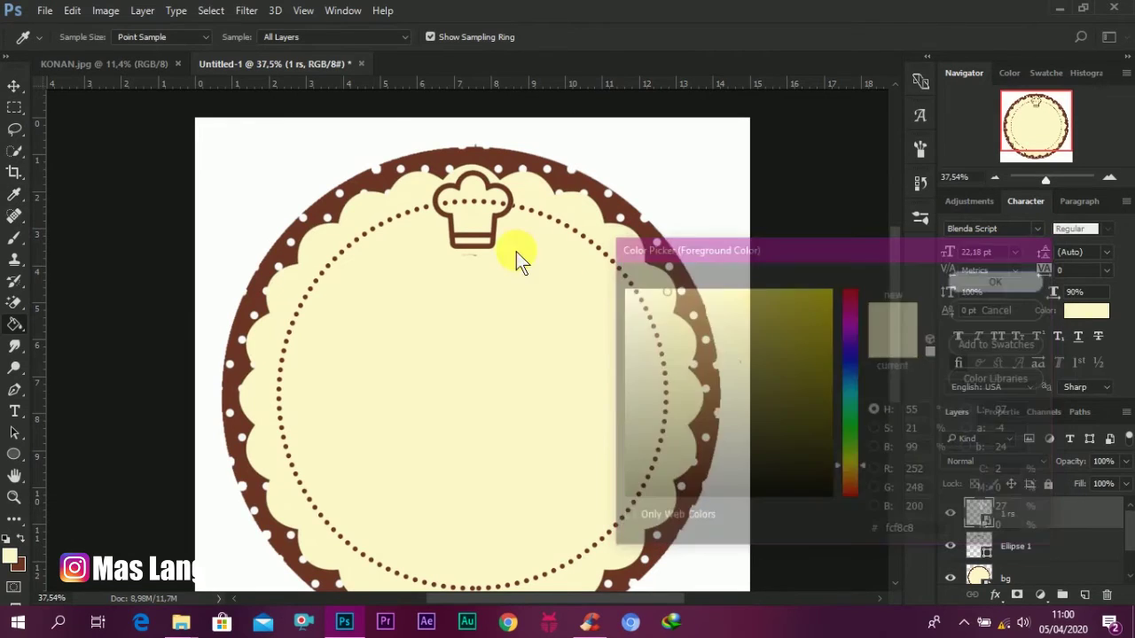
right_click(1028, 514)
click(753, 367)
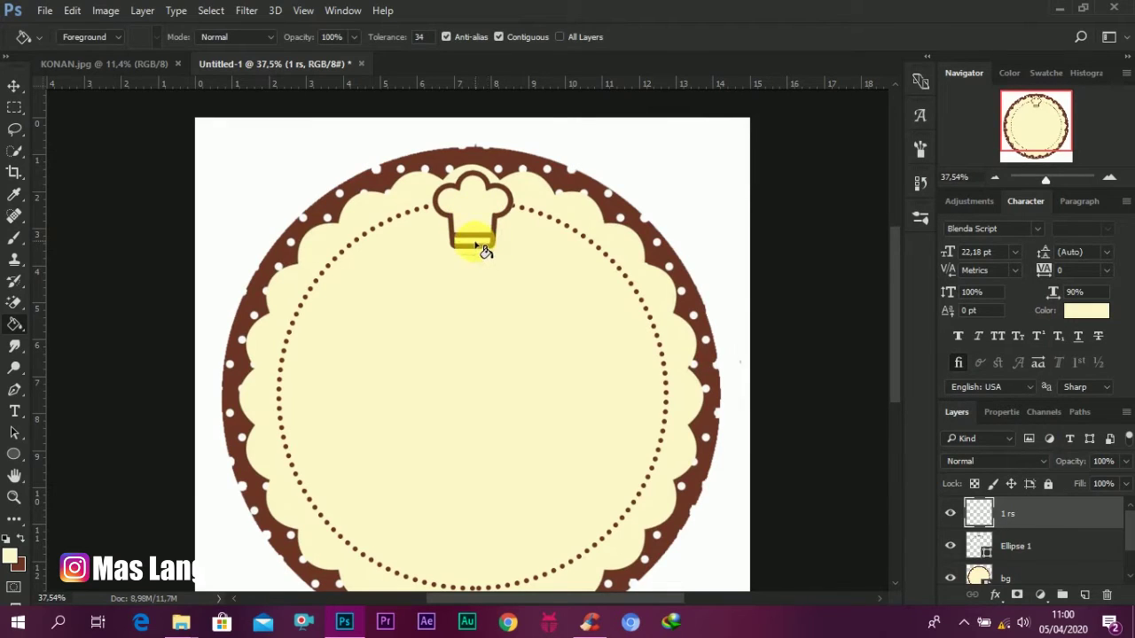
click(14, 89)
scroll(512, 331, down, 2)
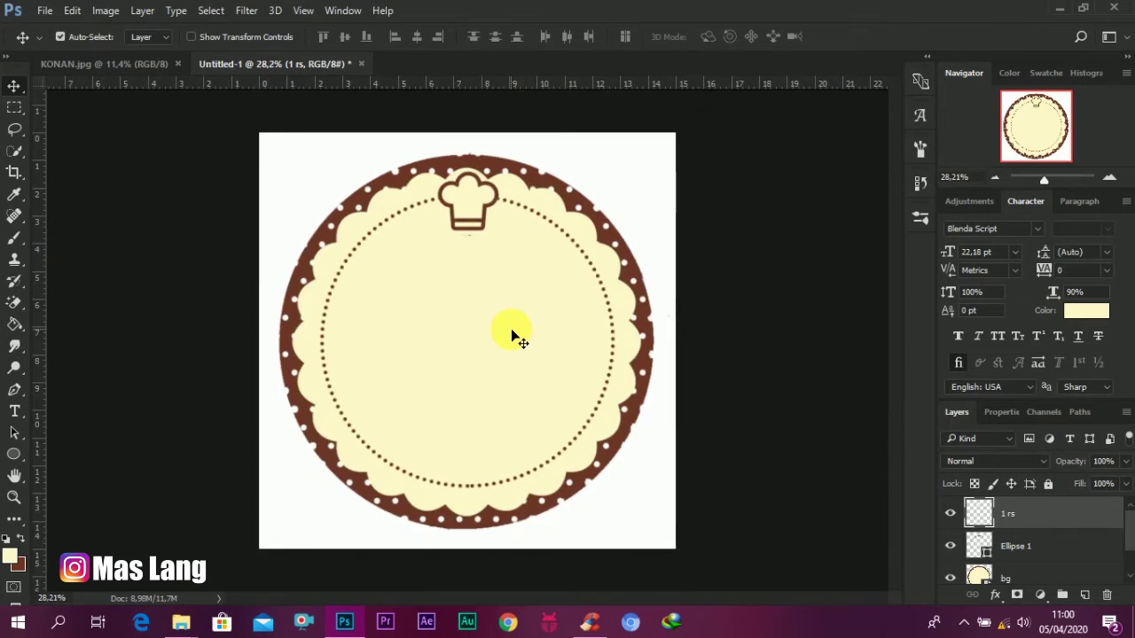
scroll(511, 335, up, 1)
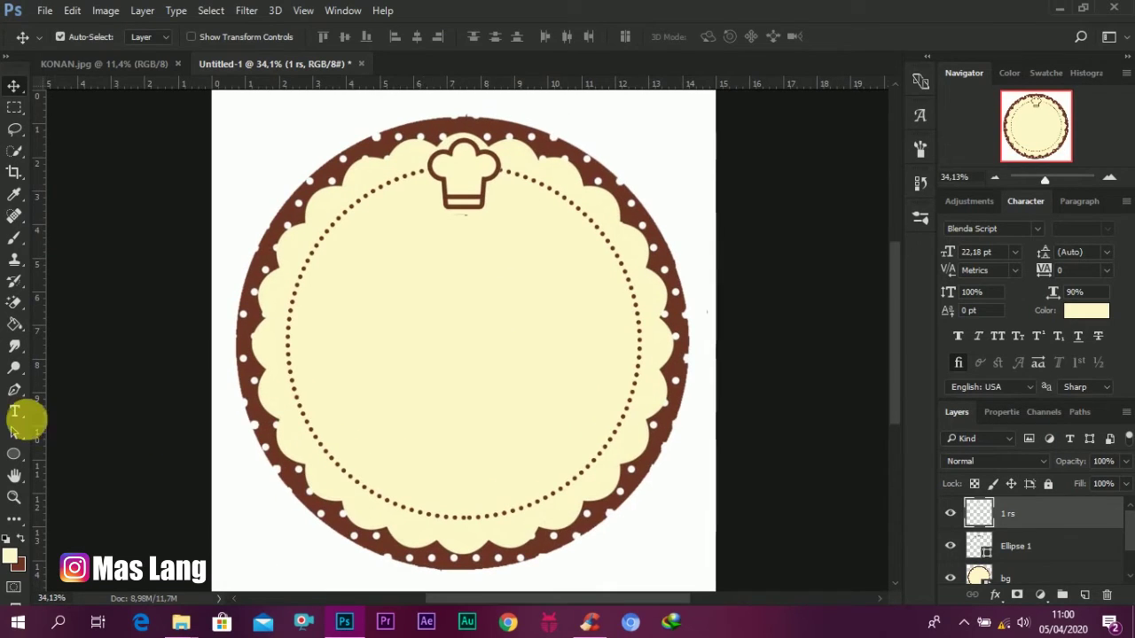
Step: Add a 'Kue' text line in Good Feeling Script, coloured with the border's brown
click(14, 412)
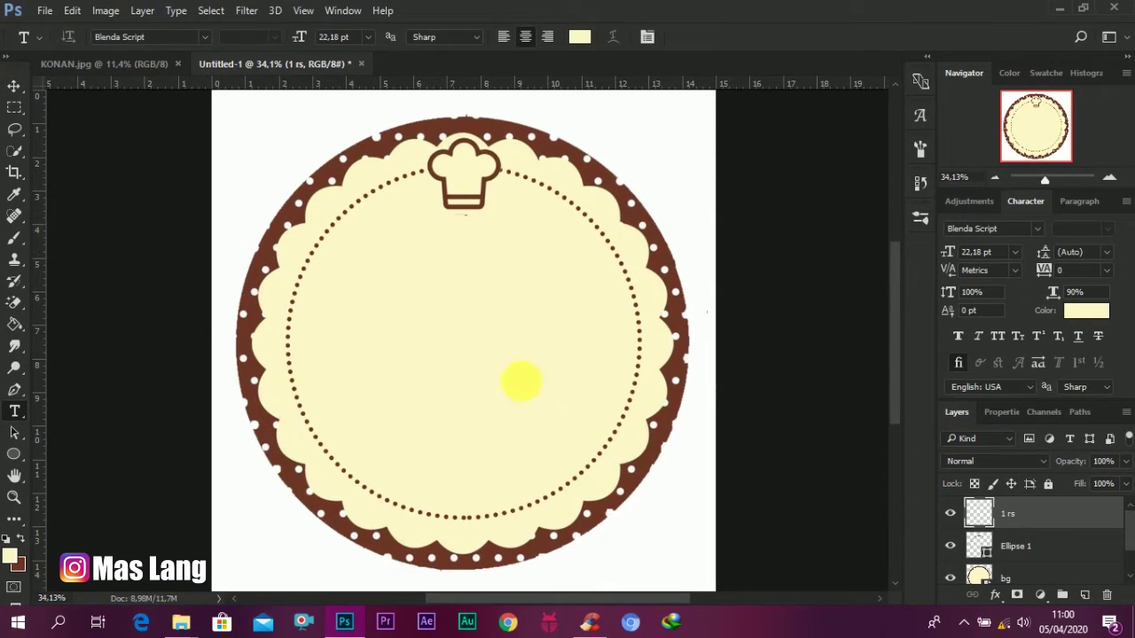
click(399, 300)
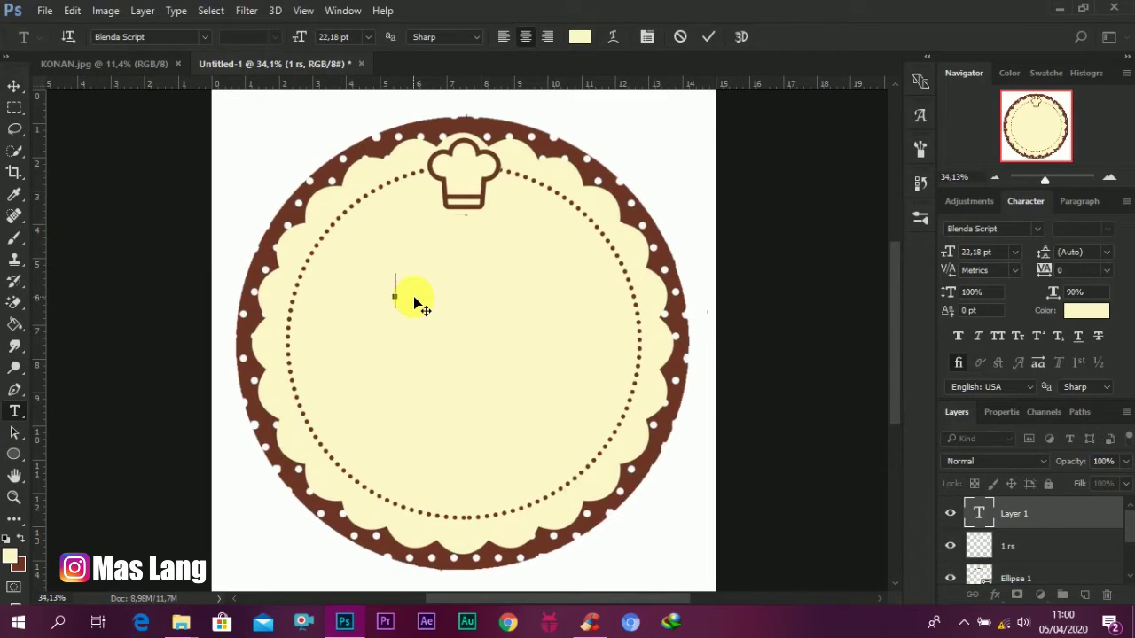
click(981, 514)
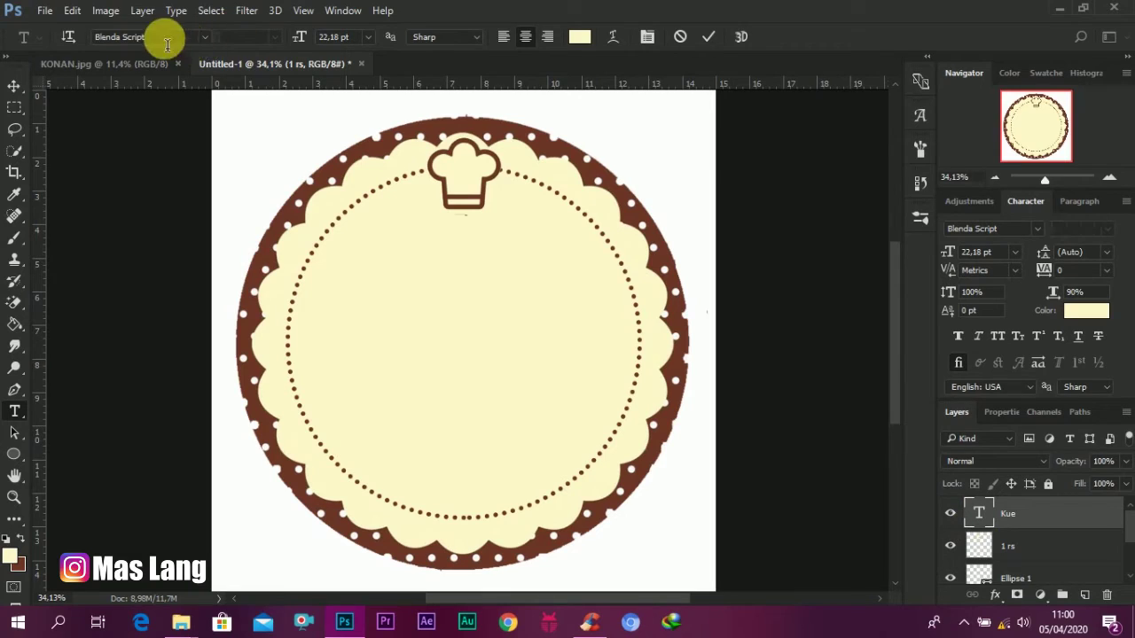
click(170, 49)
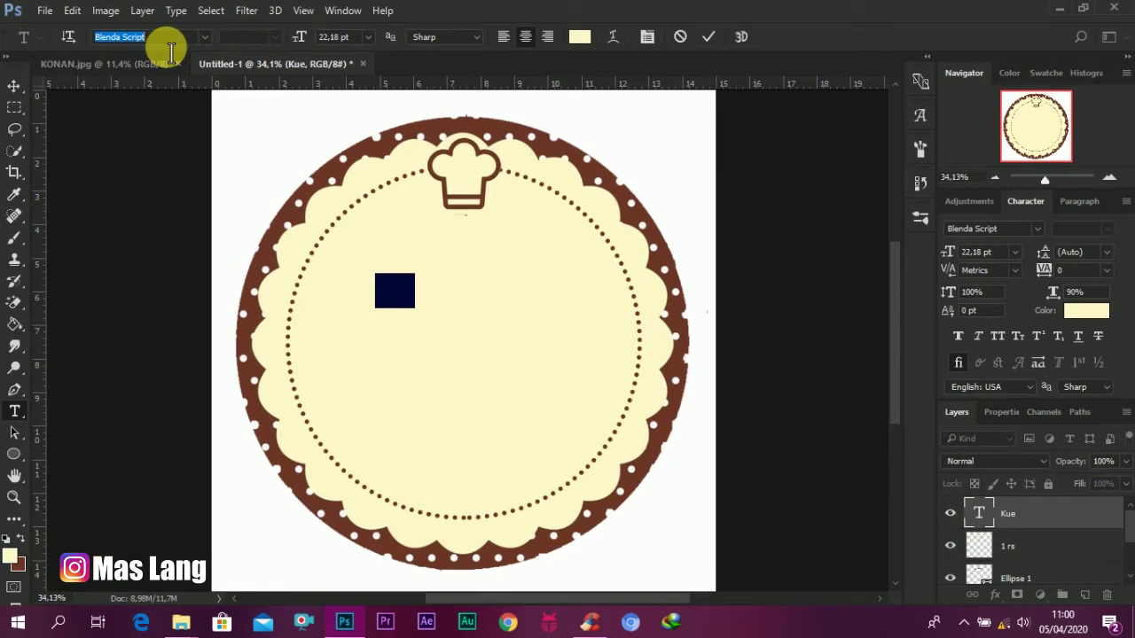
text(good)
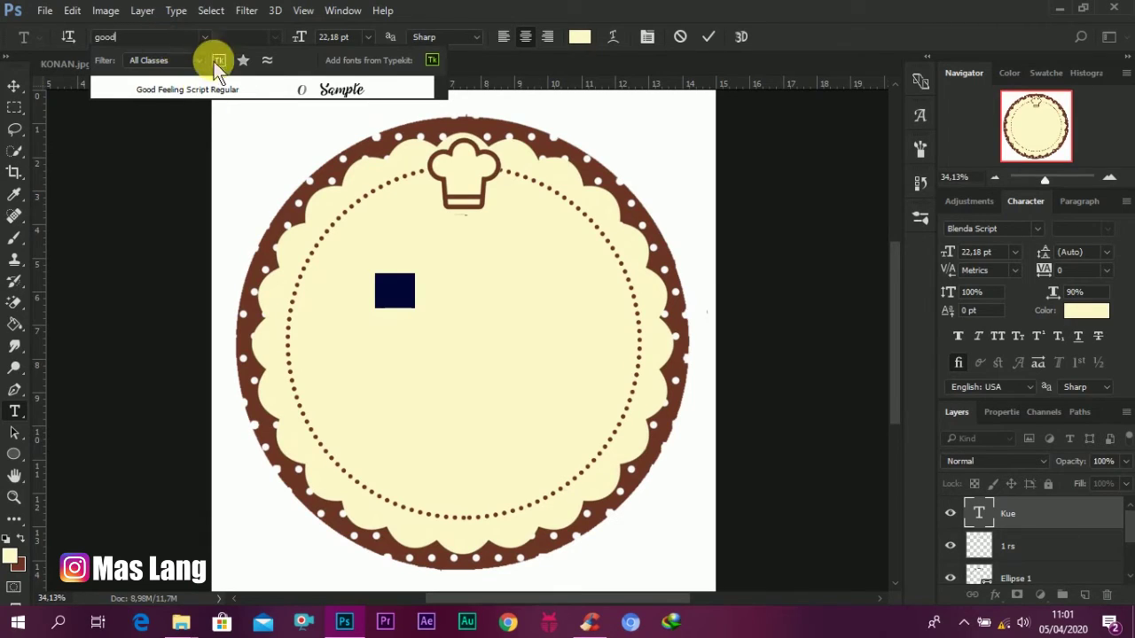
click(177, 90)
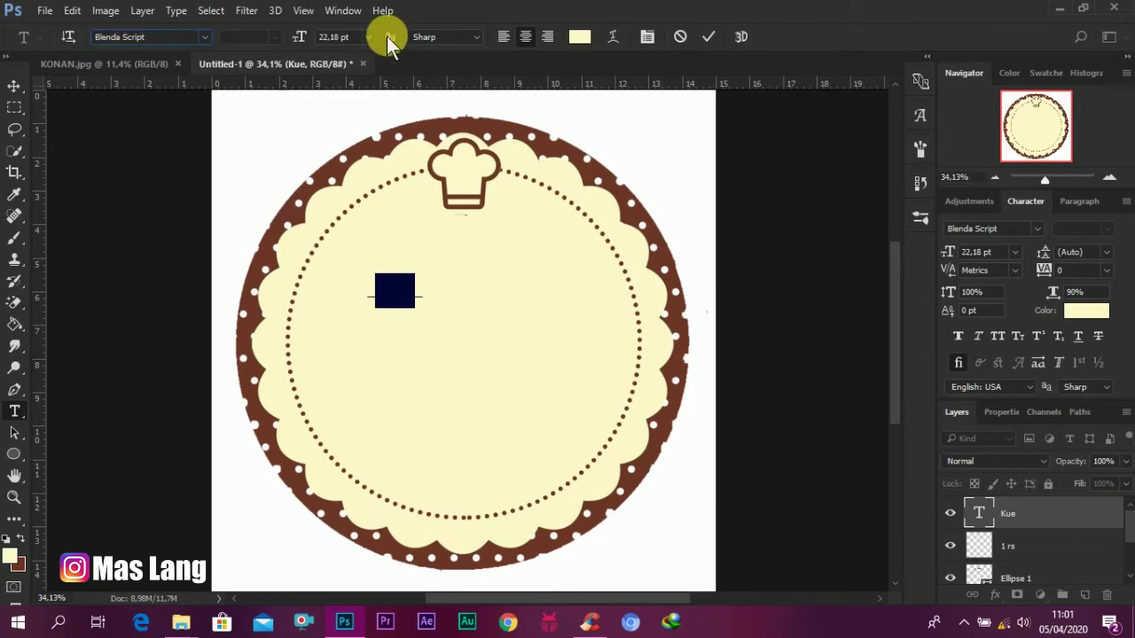
click(579, 36)
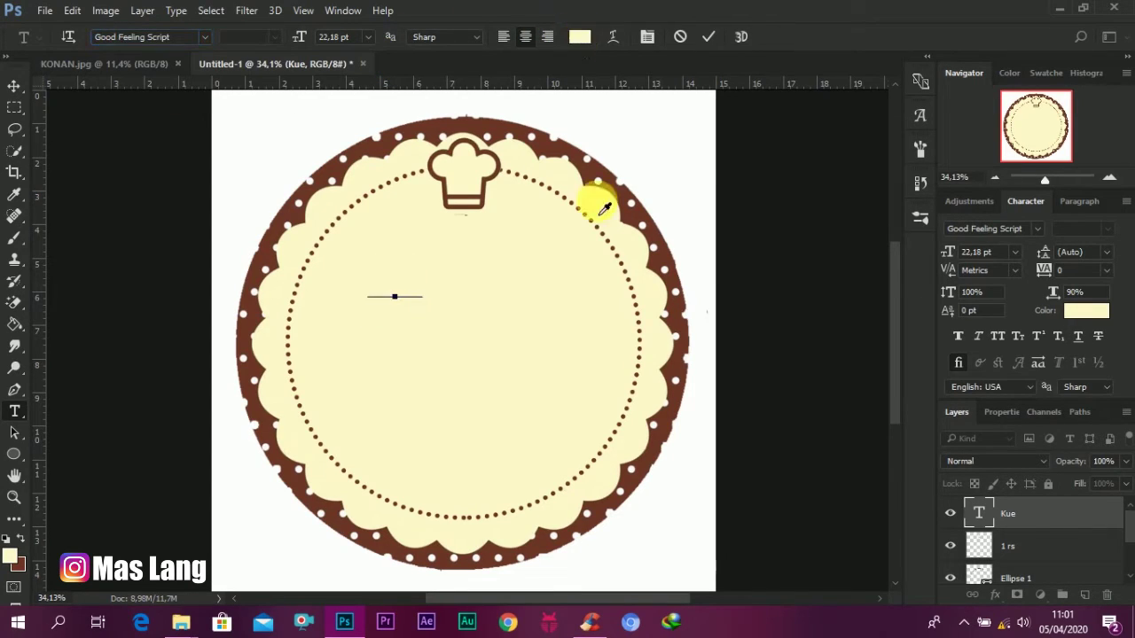
click(620, 192)
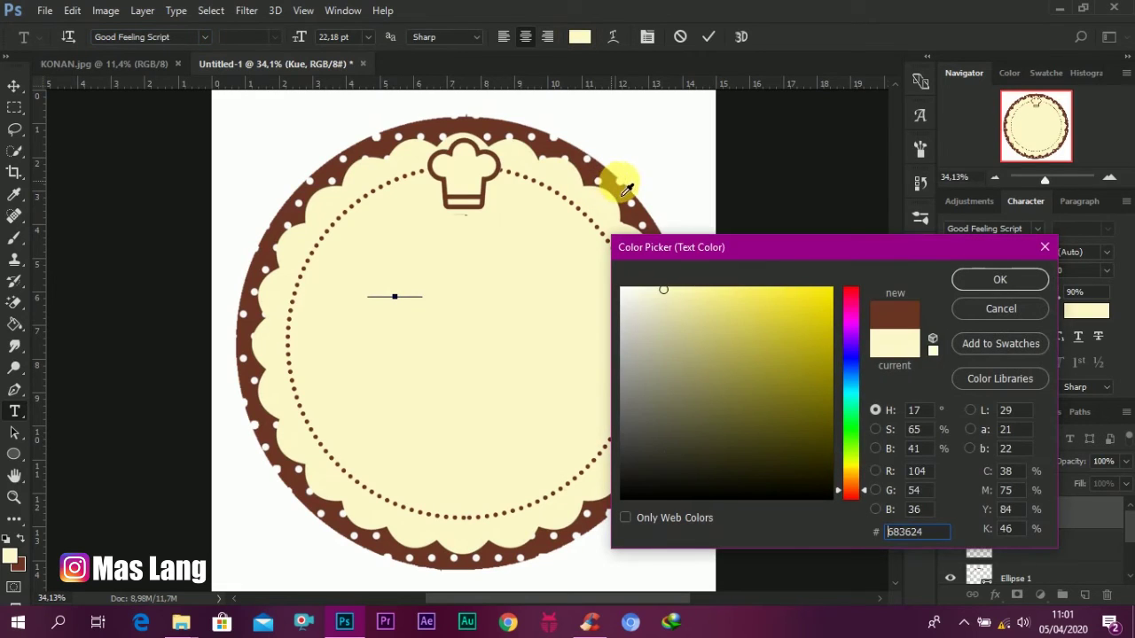
click(1000, 281)
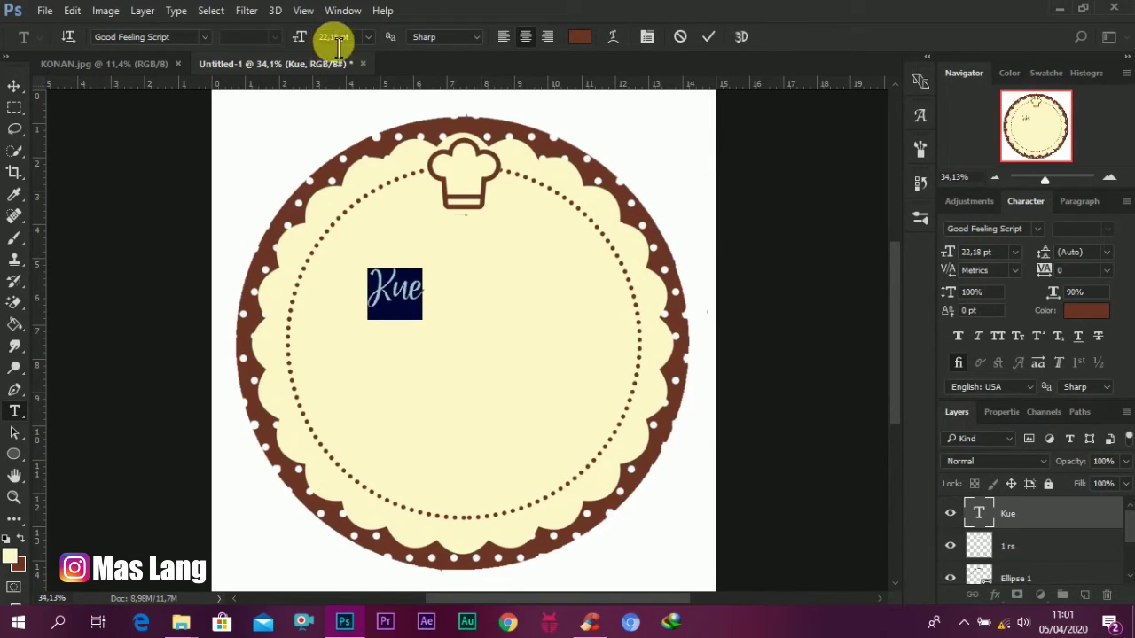
Step: Enlarge the Kue text to 65 pt and shift it slightly right
click(338, 37)
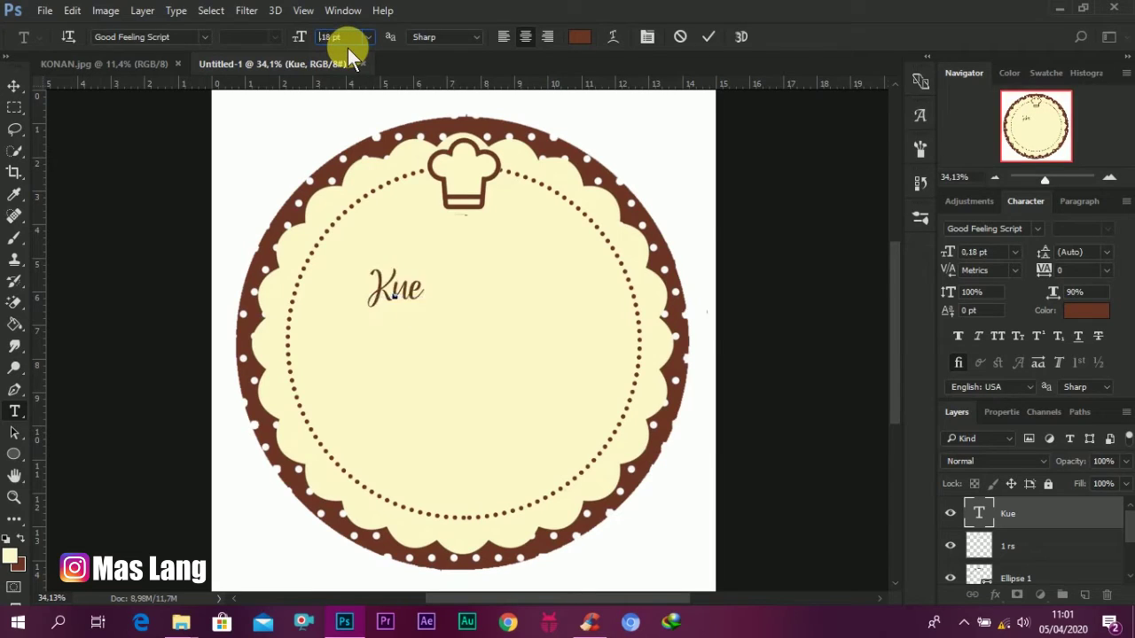
text(65)
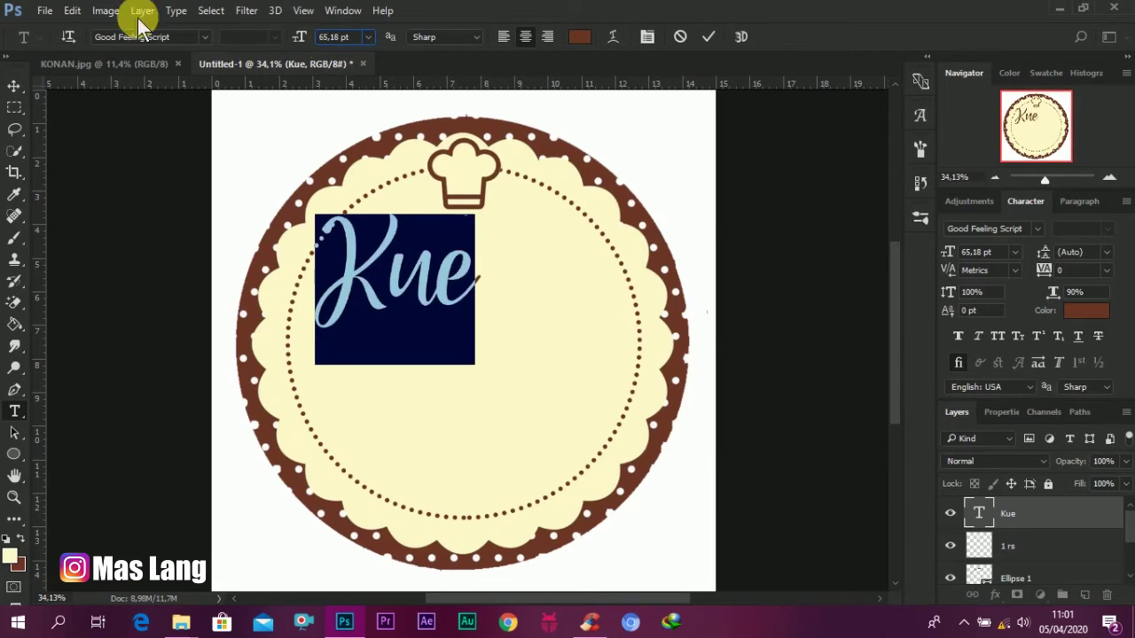
click(15, 85)
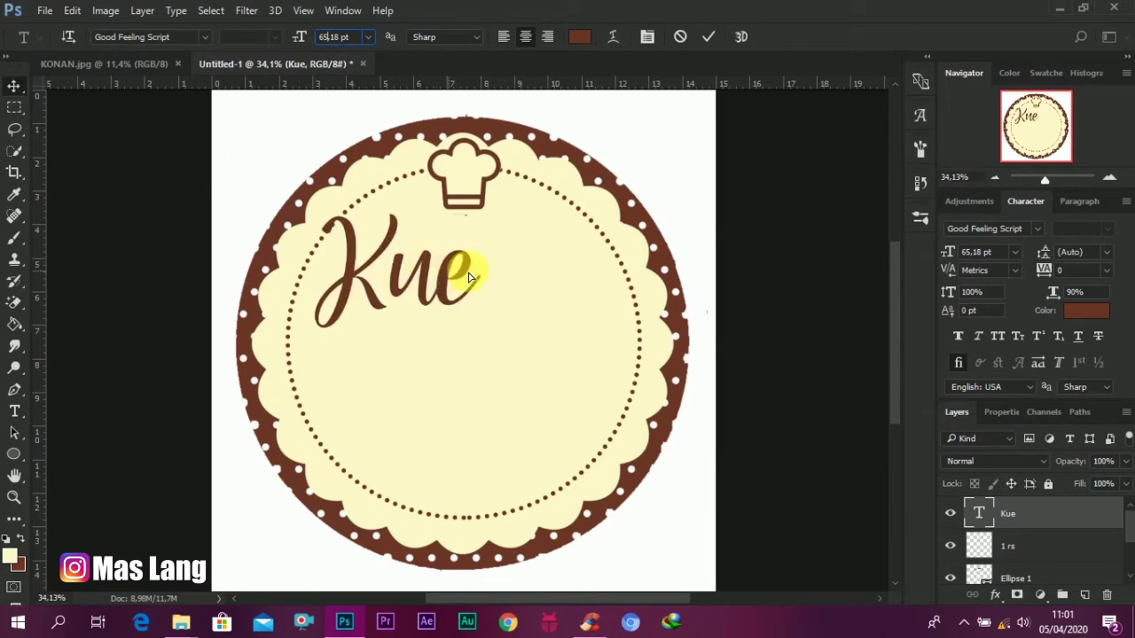
drag(438, 275, 476, 277)
scroll(572, 294, down, 2)
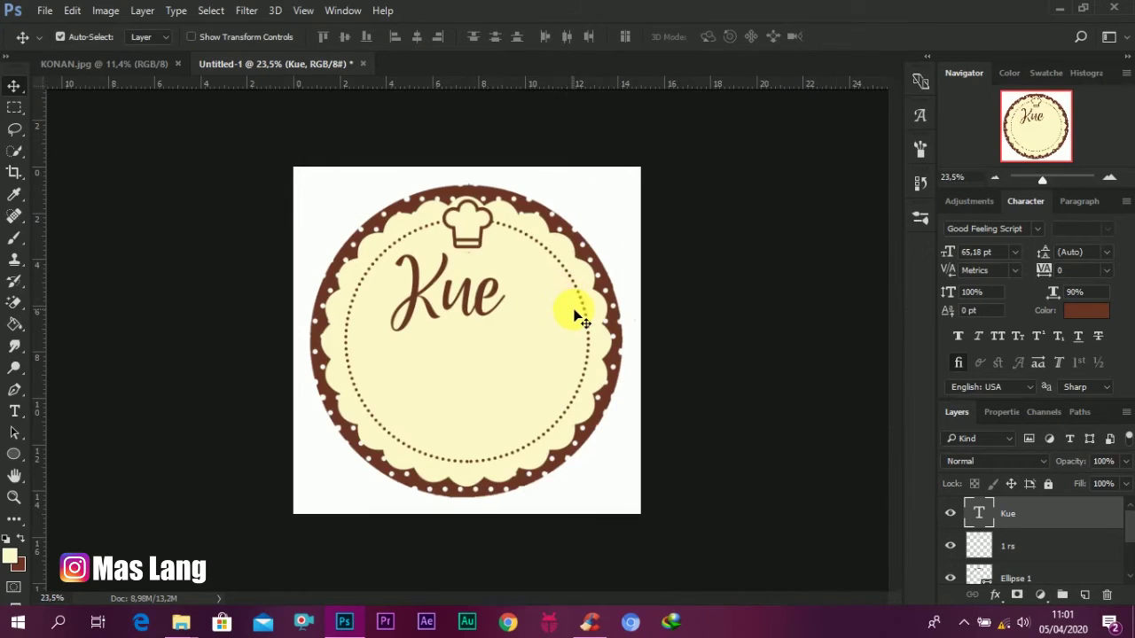
Step: Duplicate Kue onto a line below and change the copy to read 'Kacangku'
scroll(568, 297, up, 2)
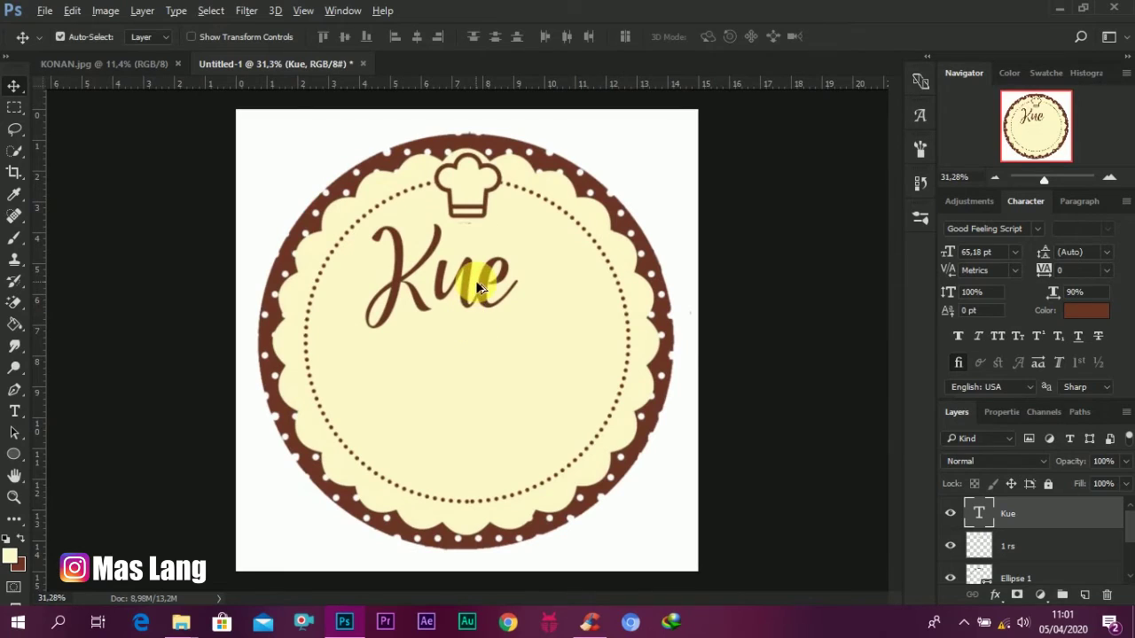
drag(477, 281, 484, 363)
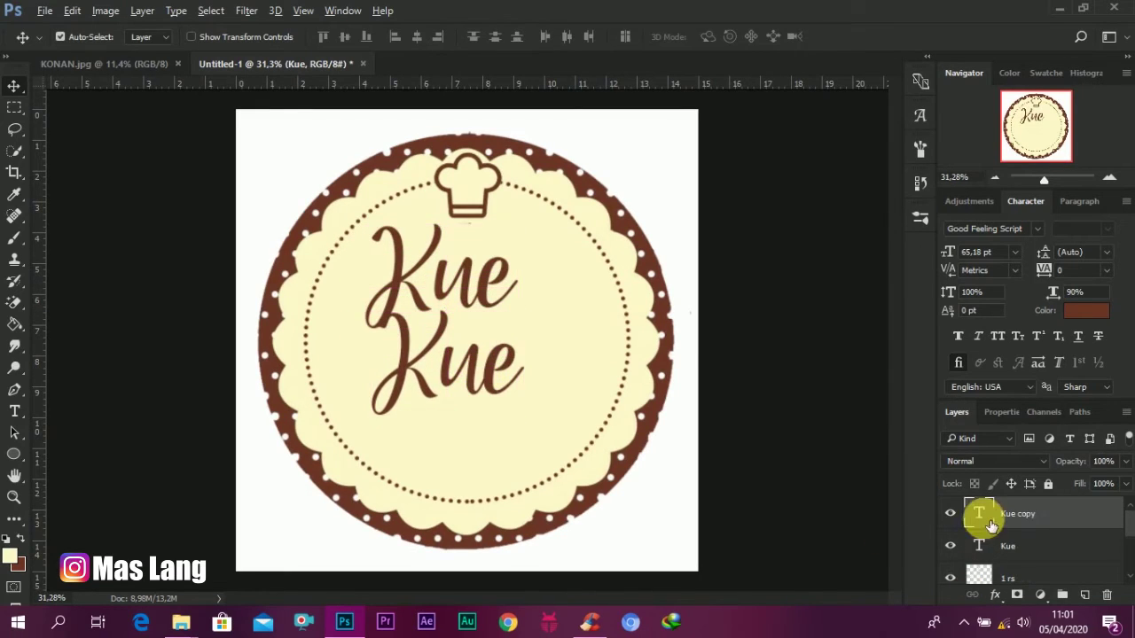
double_click(986, 516)
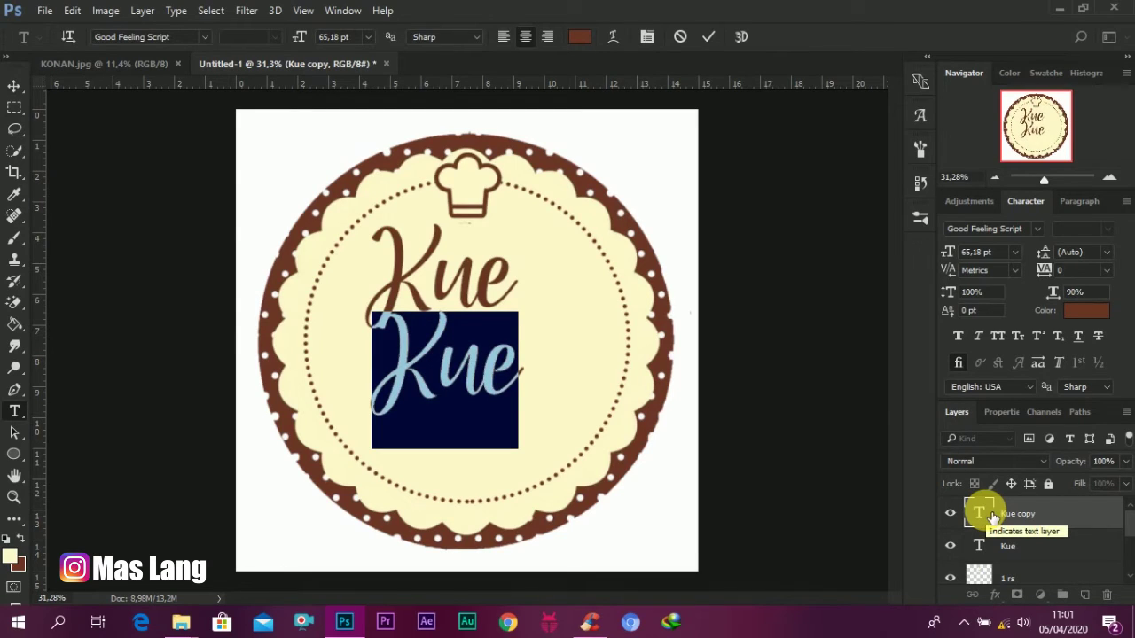
key(Left)
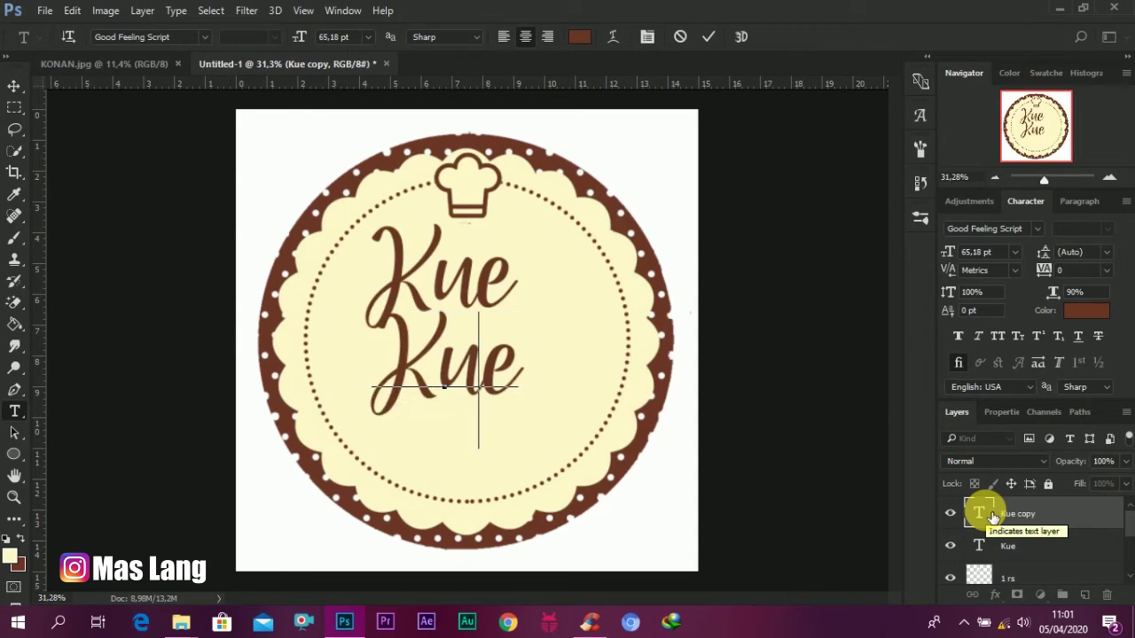
key(BackSpace)
key(BackSpace)
text(a)
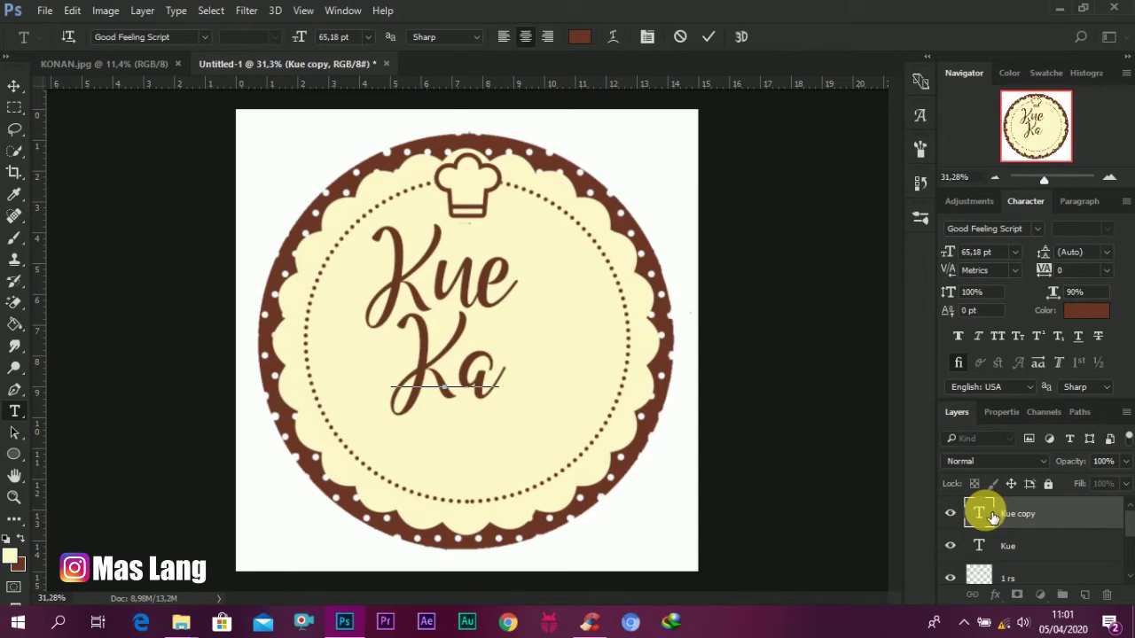
text(cangku)
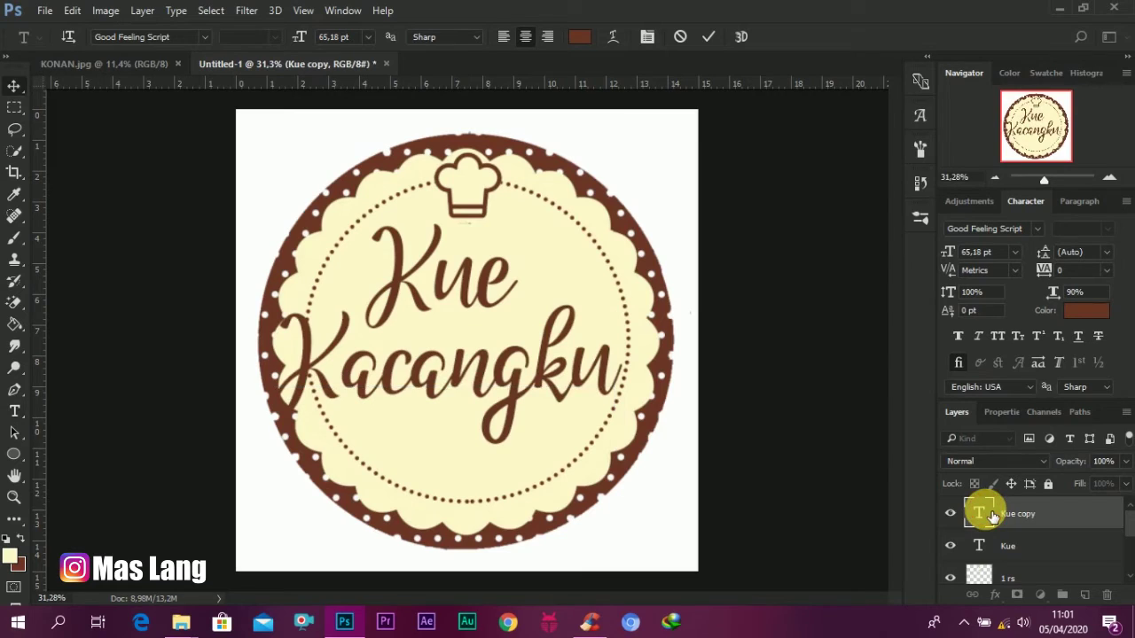
Step: Shrink Kacangku to 39.18 pt and move it up and to the right
double_click(986, 515)
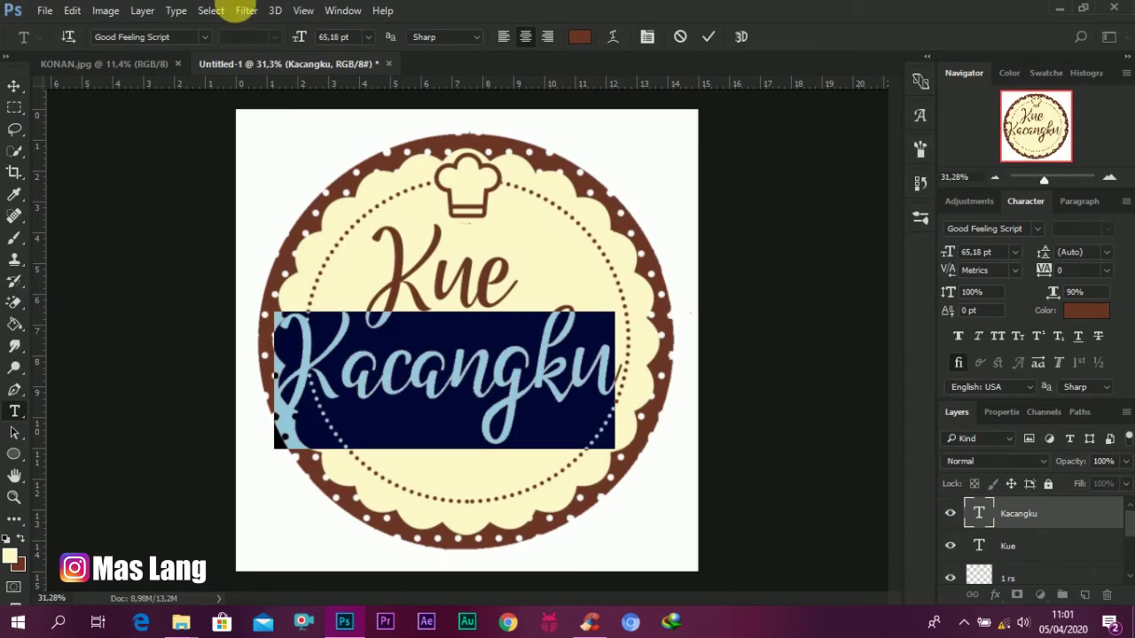
drag(298, 34, 281, 64)
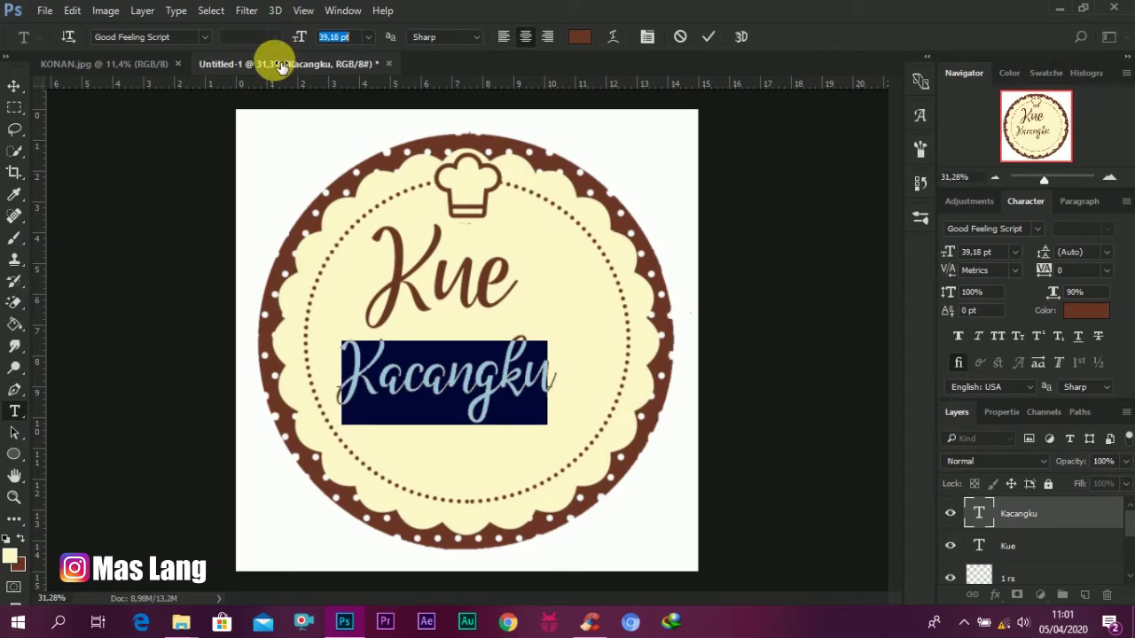
click(12, 87)
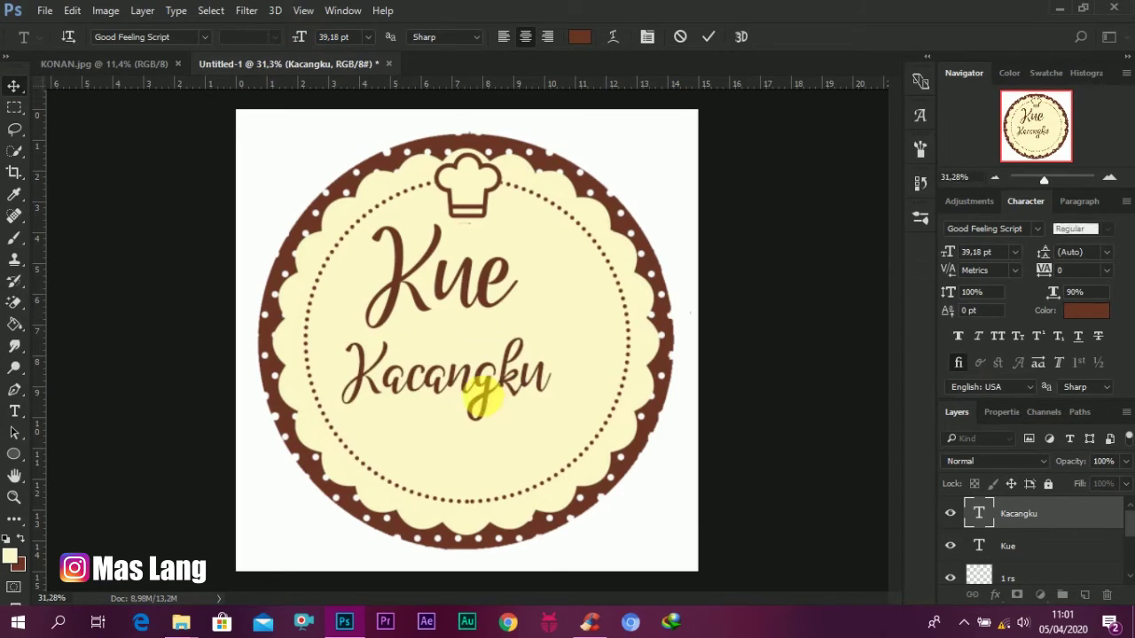
drag(489, 385, 535, 376)
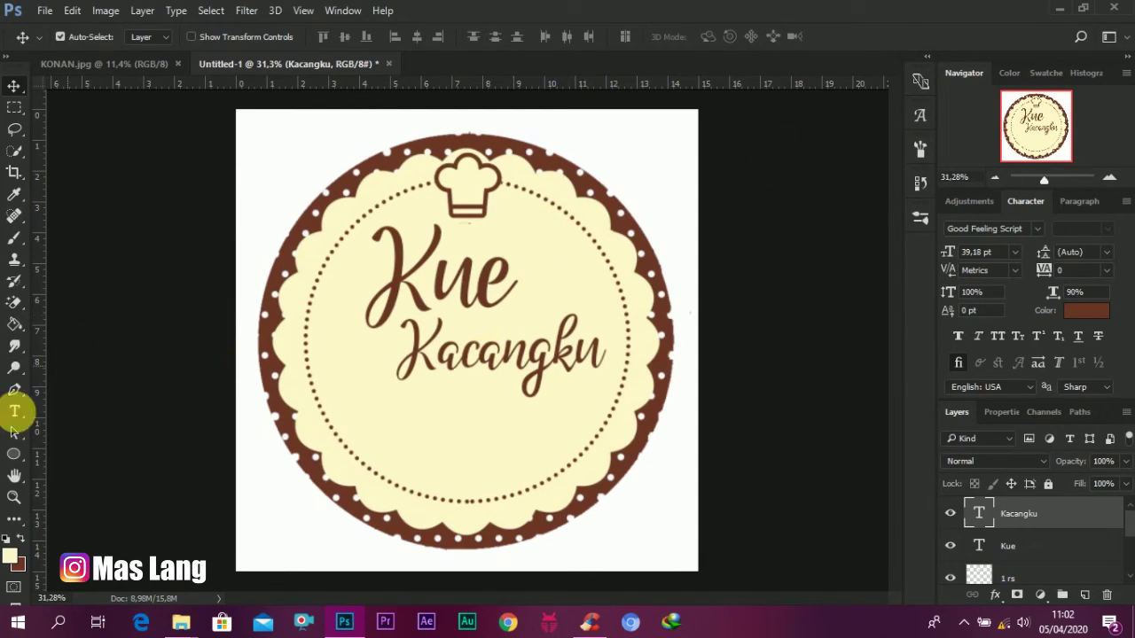
Step: Type the tagline 'Special Homemade & Healthy' as a new line below Kacangku and select it
click(15, 410)
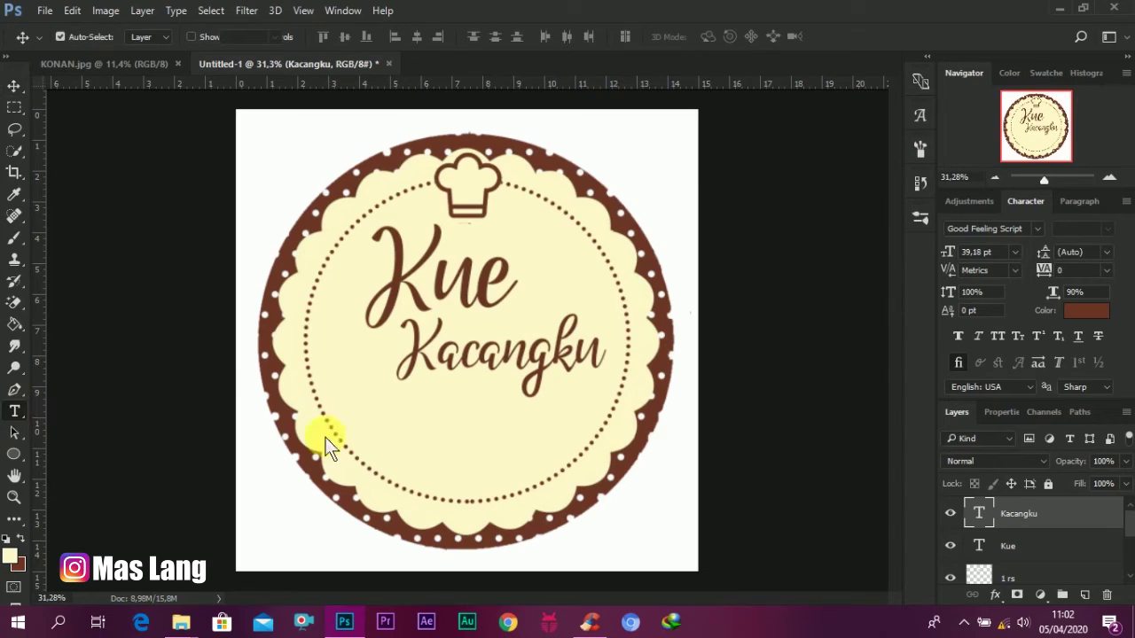
click(446, 450)
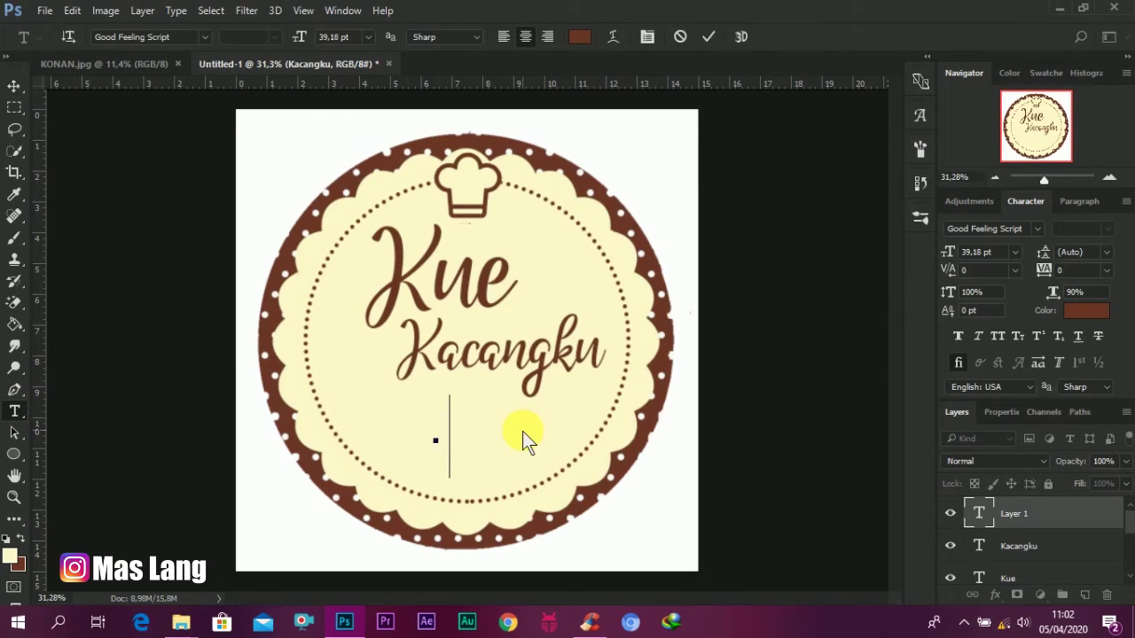
text(S  )
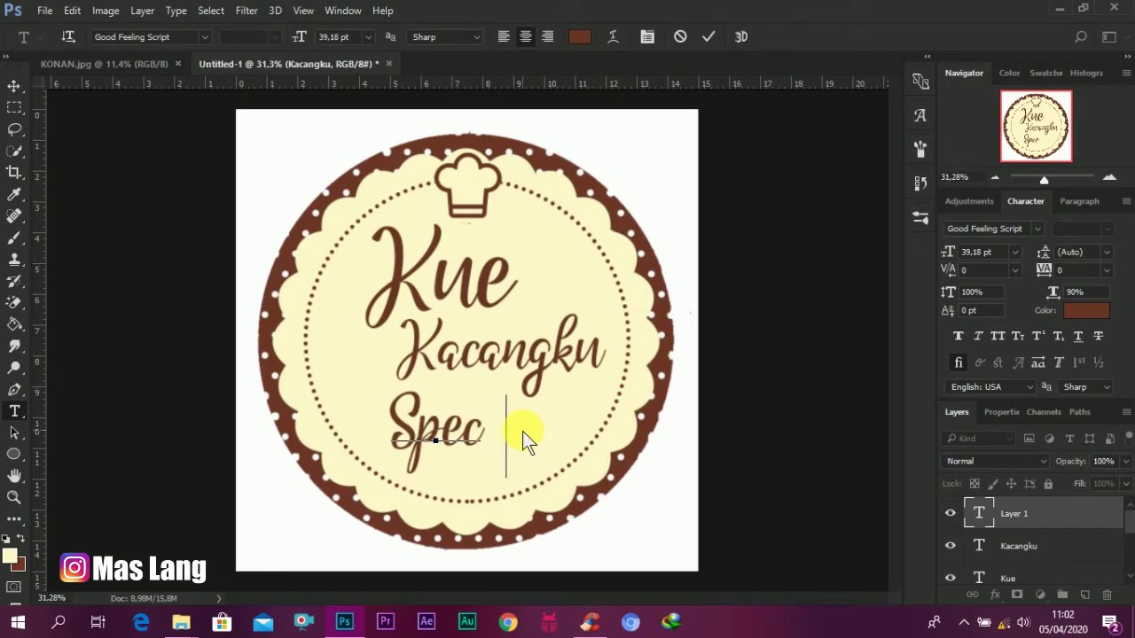
text(ial H)
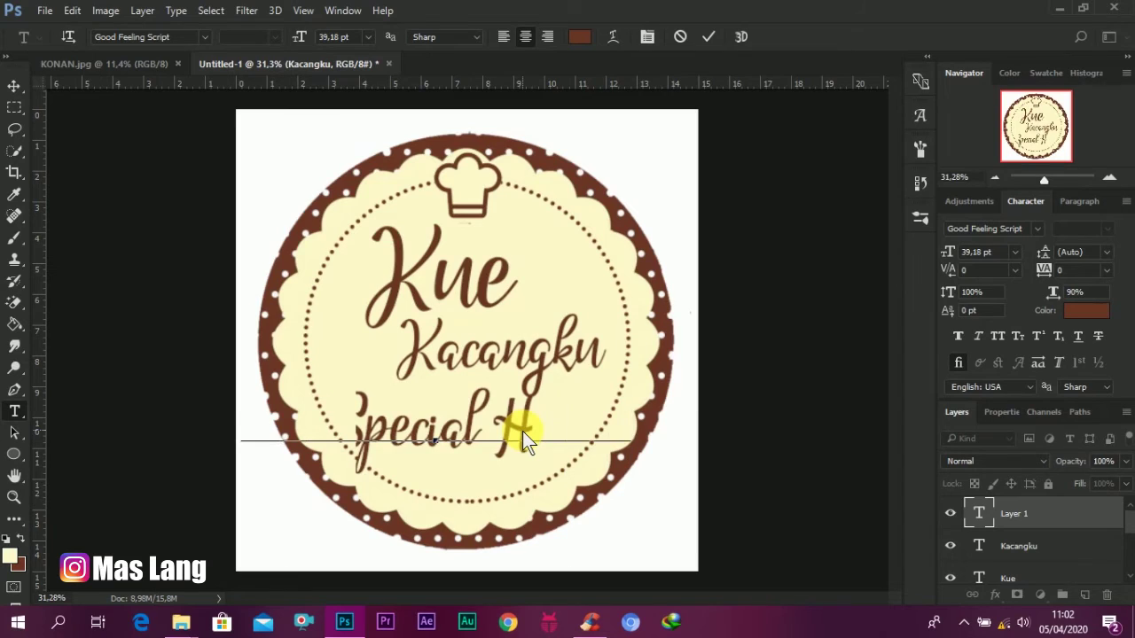
text(ari Raya & )
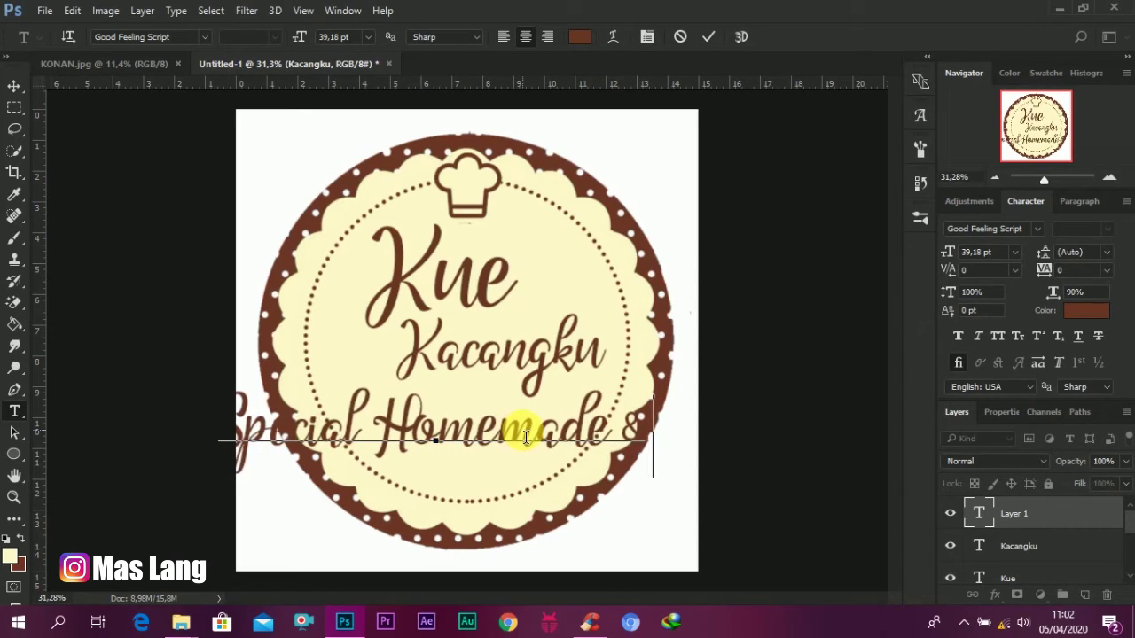
text(Hea)
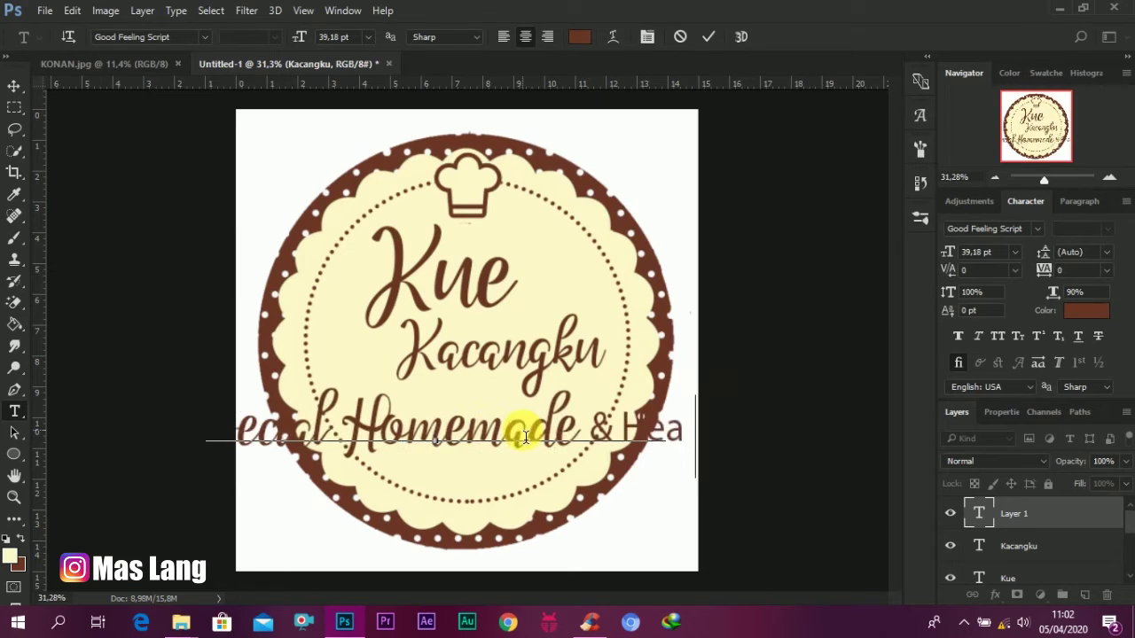
text(lt)
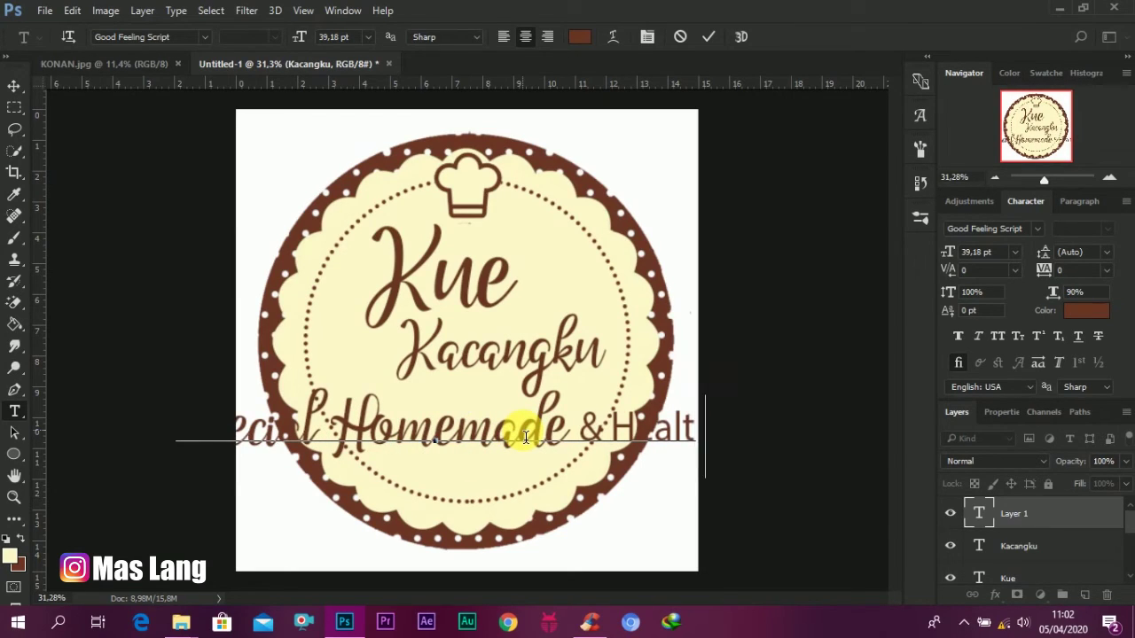
text(hy)
click(979, 512)
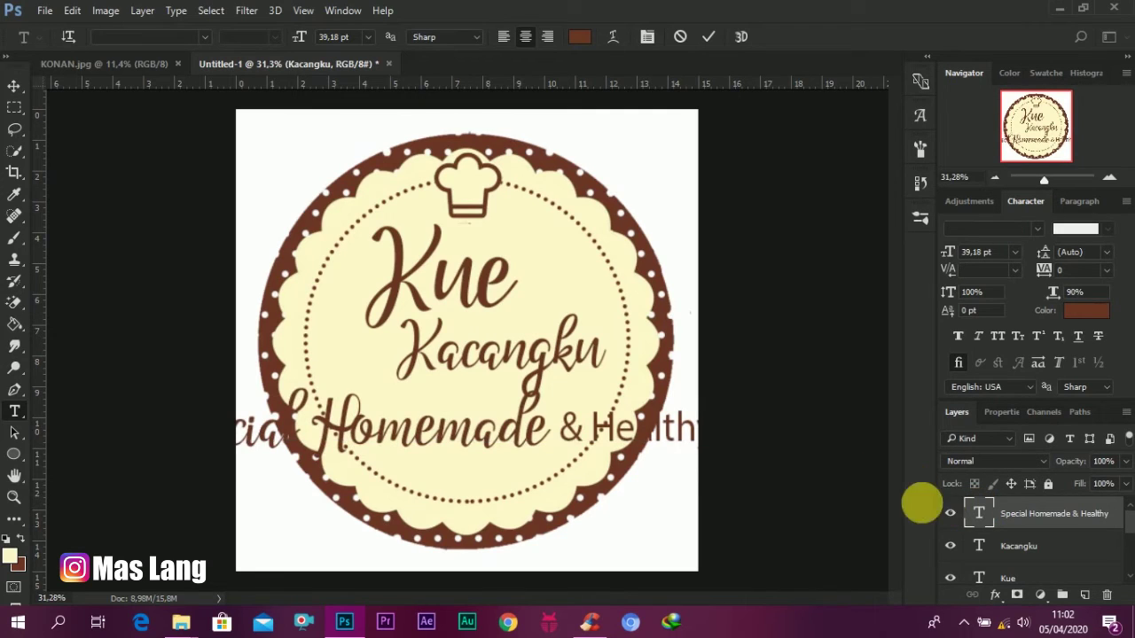
double_click(977, 513)
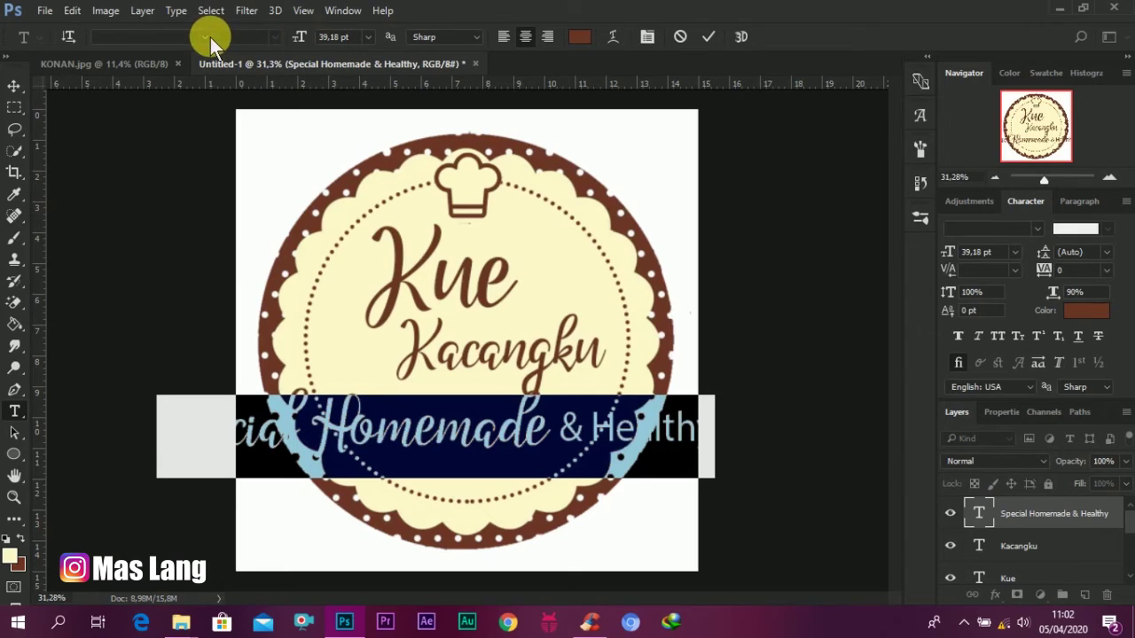
Step: Set the tagline to Blenda Script at 24,75 pt and drag it inside the dotted ring
click(204, 38)
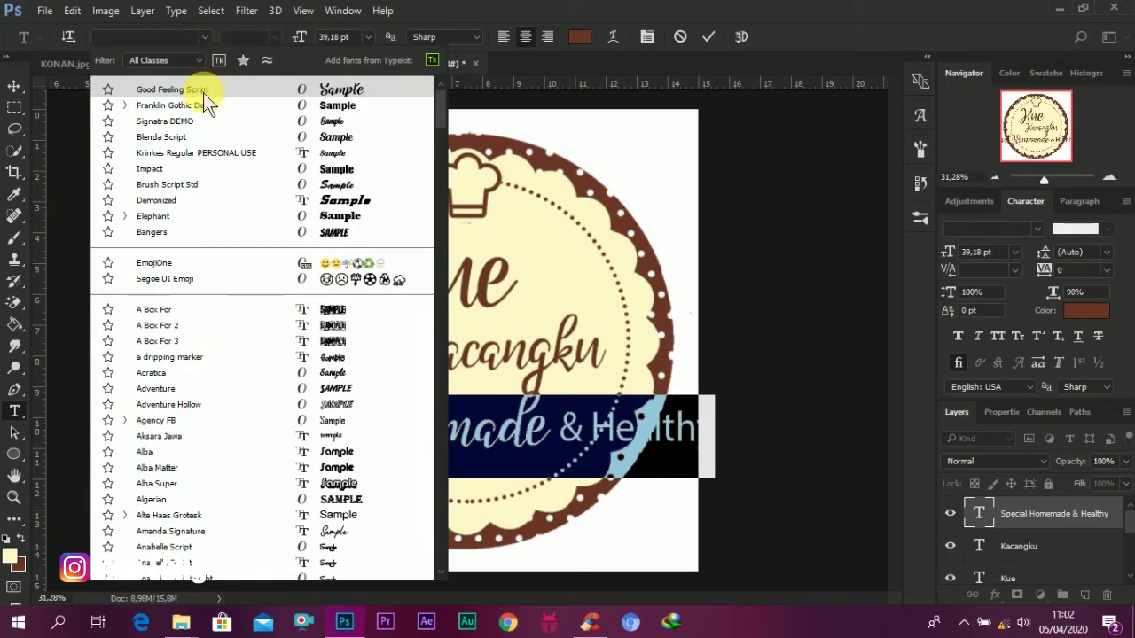
click(185, 139)
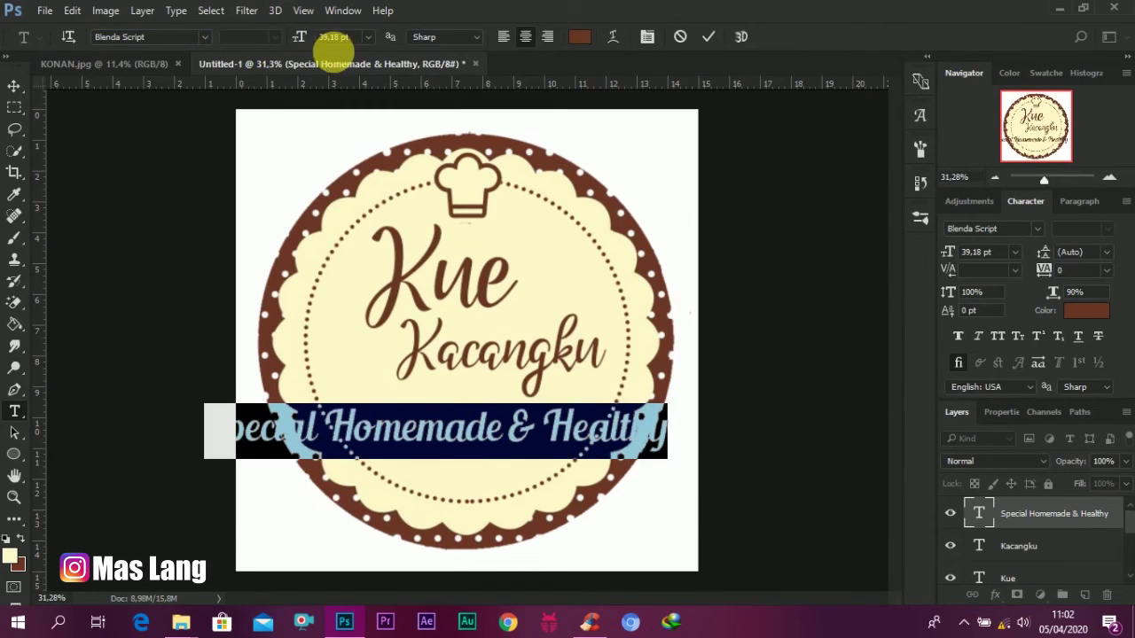
text(3)
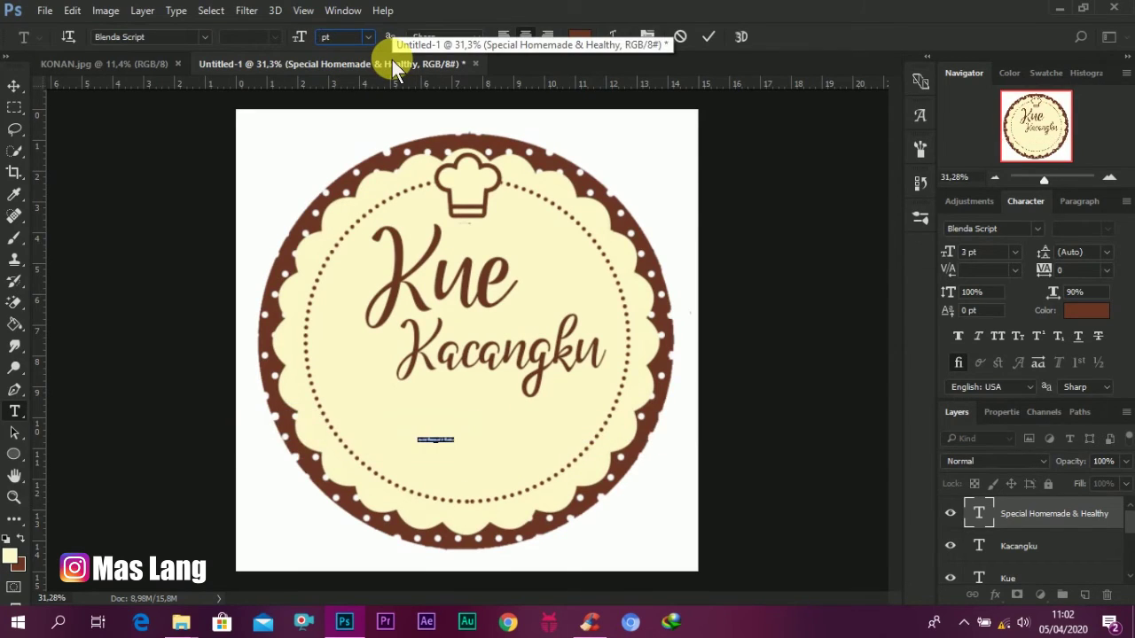
text(24)
key(Return)
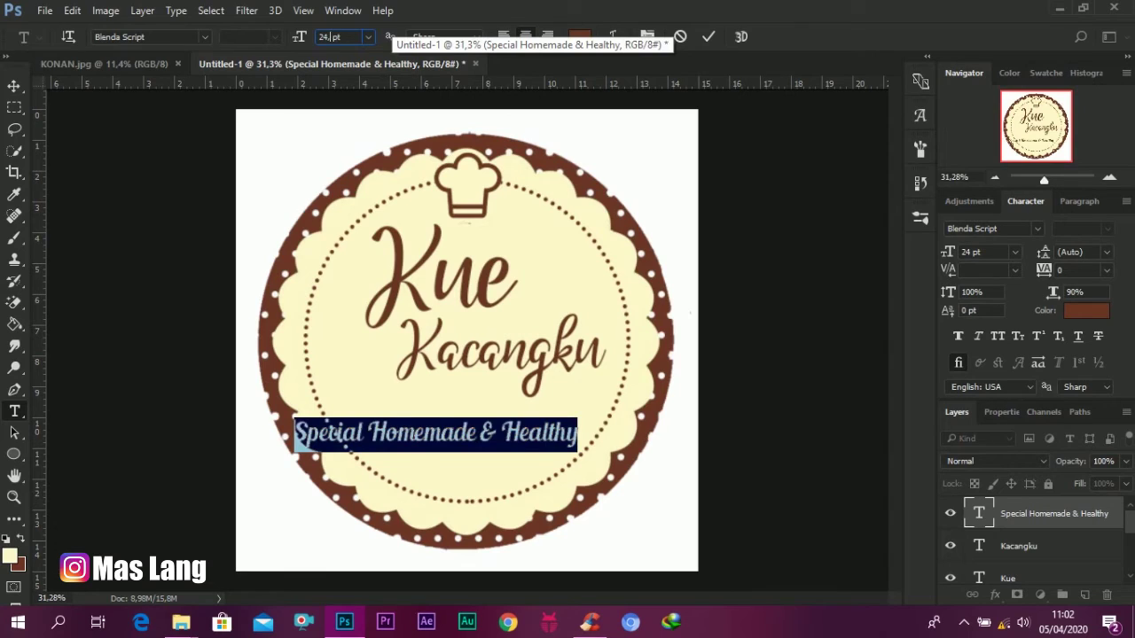
text(,75)
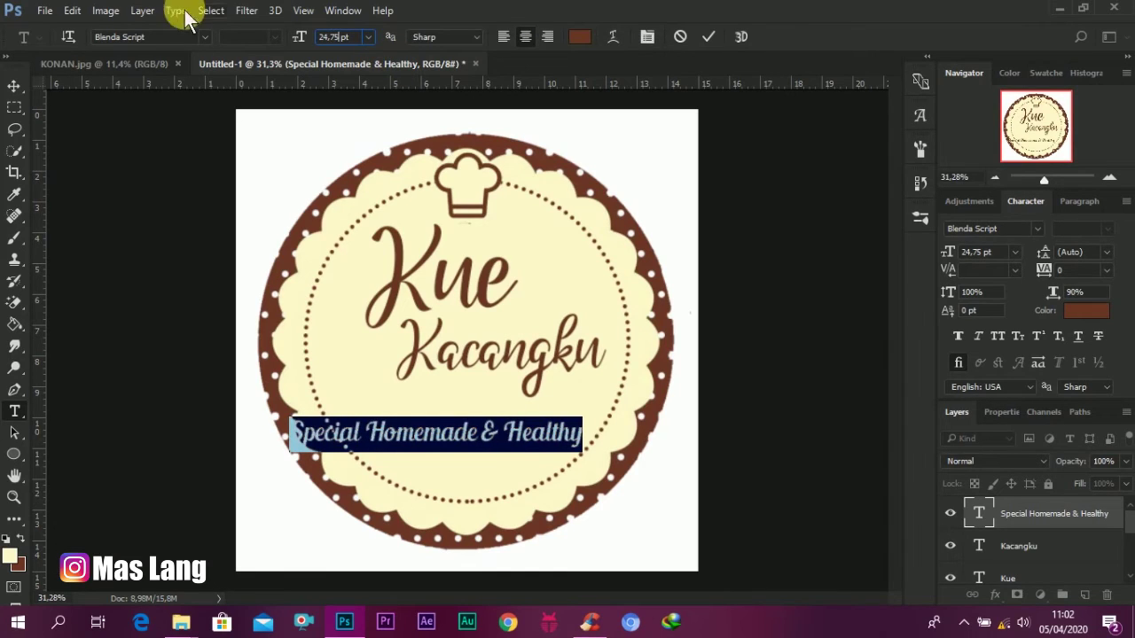
click(13, 85)
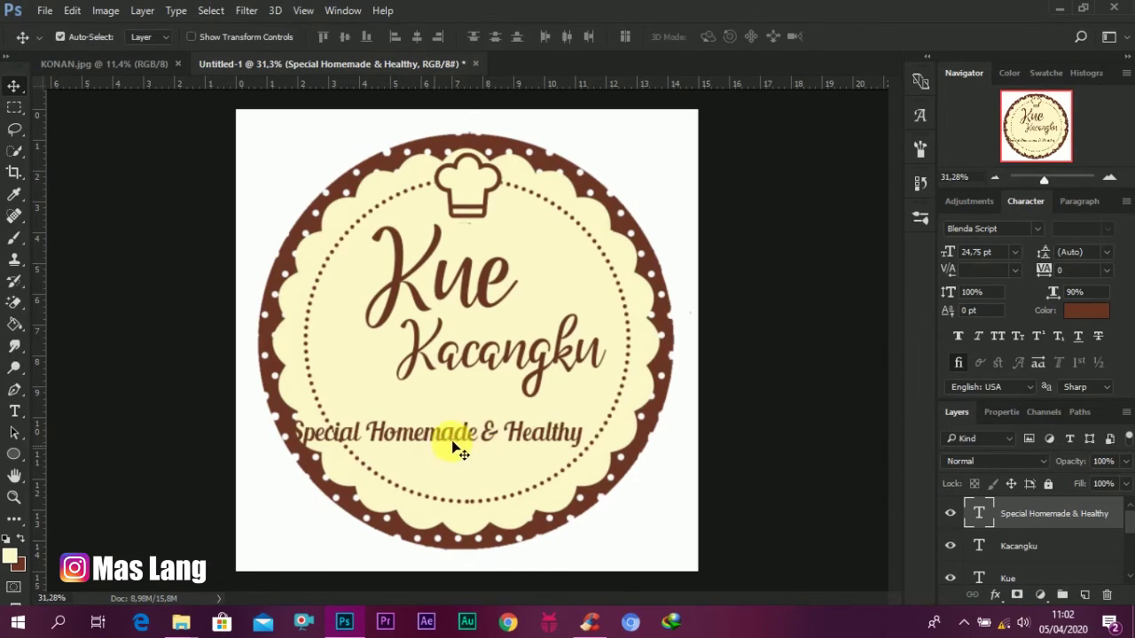
mouse_move(453, 436)
mouse_down()
mouse_move(473, 405)
mouse_move(493, 414)
mouse_up()
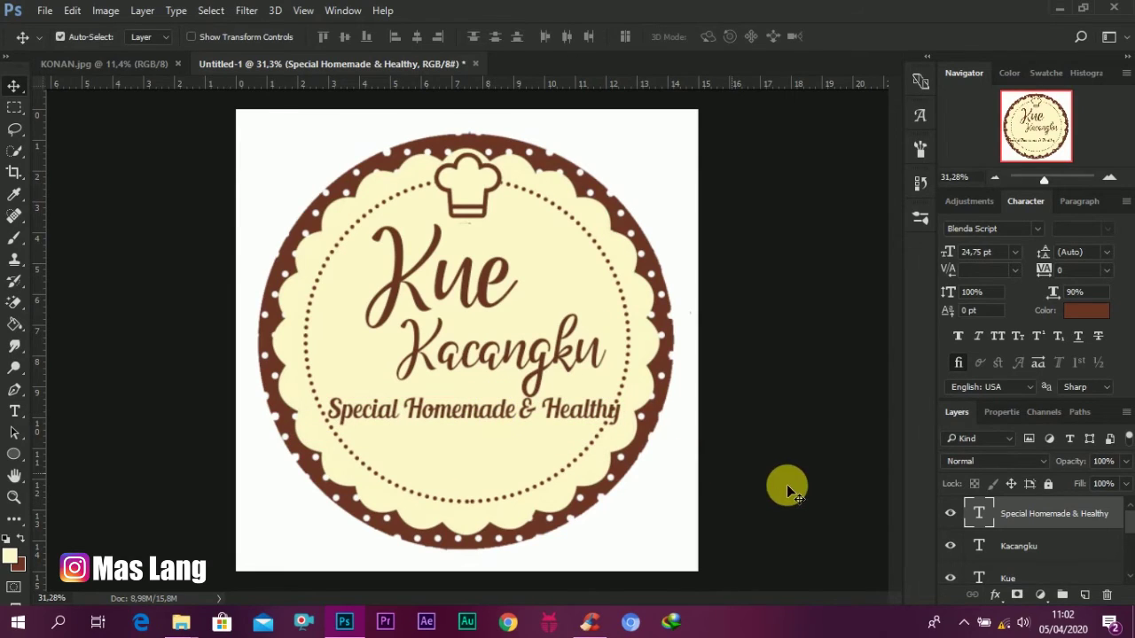
Step: Restyle the tagline to 20,75 pt in black (000000) and centre it below Kacangku
double_click(978, 514)
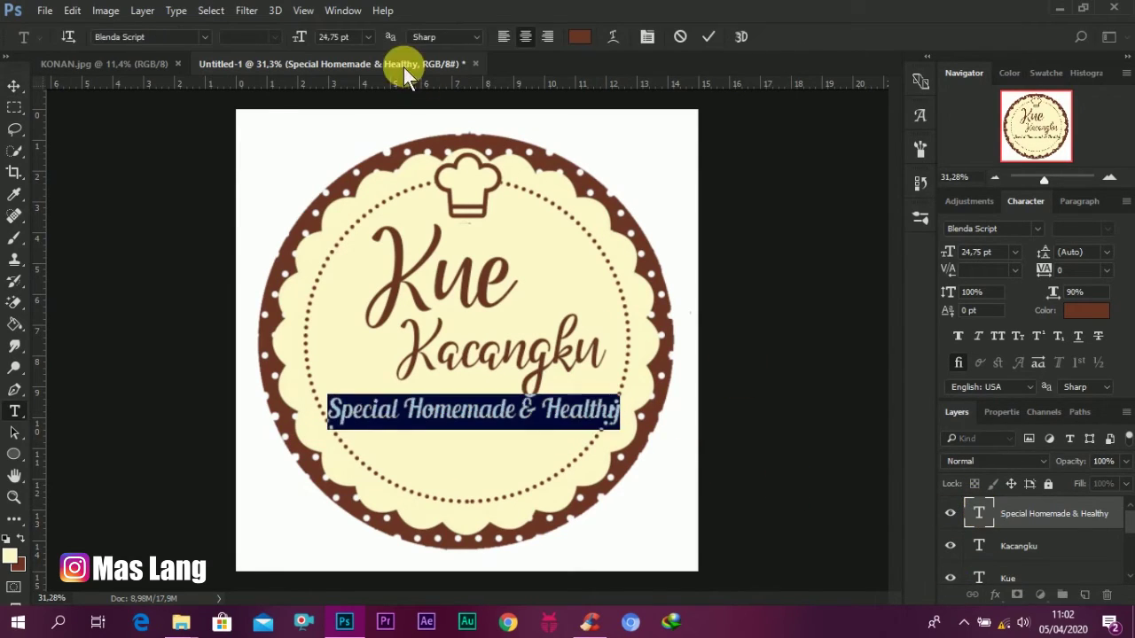
drag(299, 35, 301, 51)
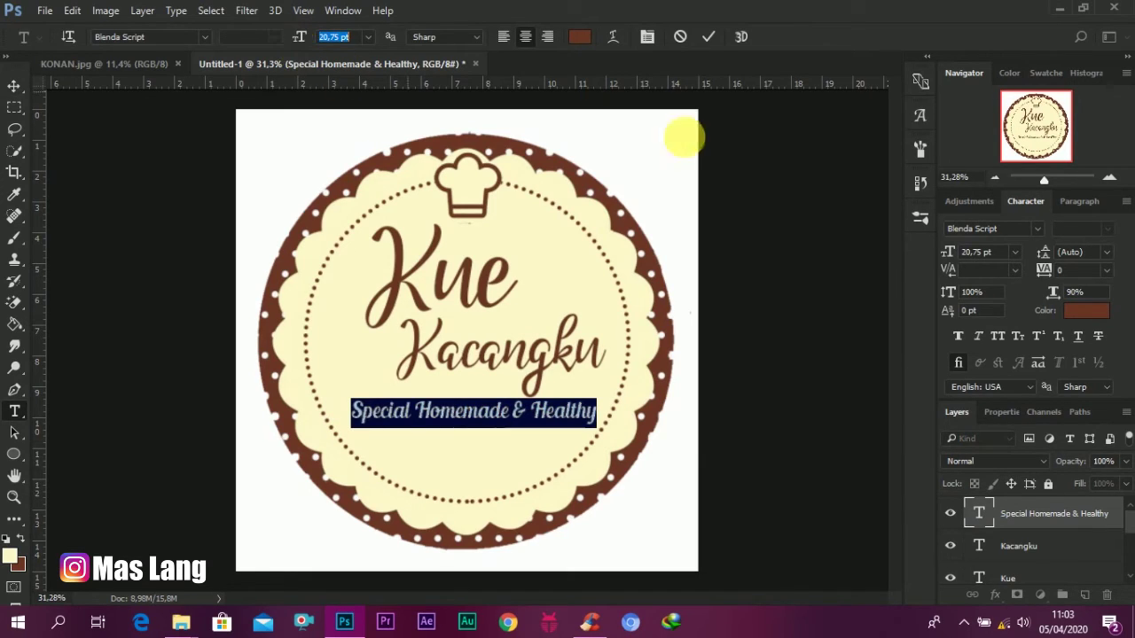
click(581, 37)
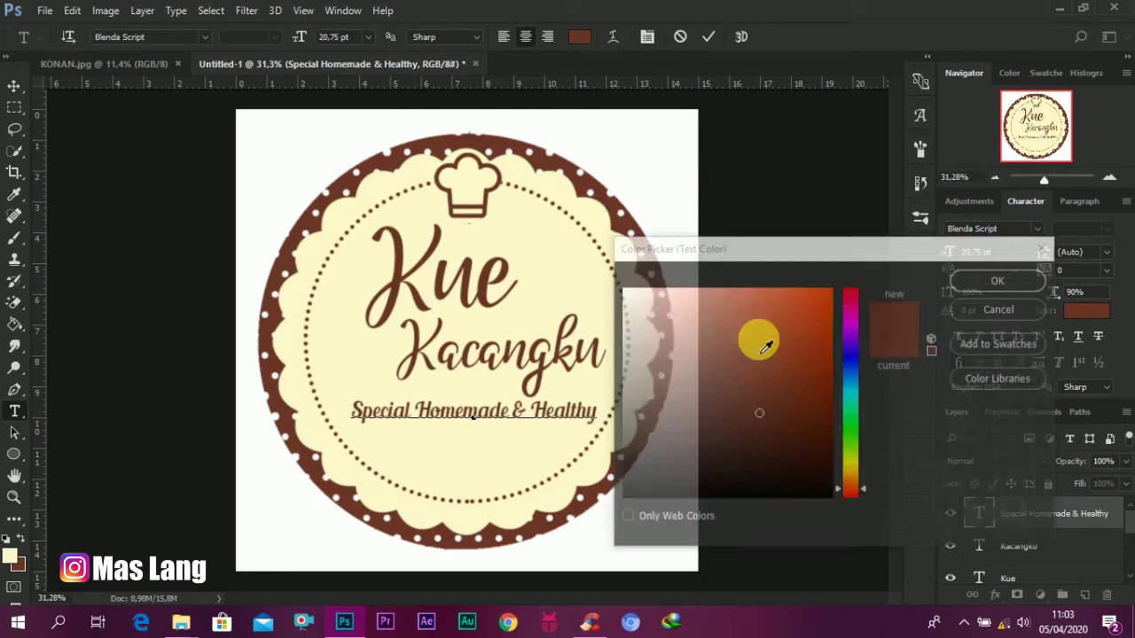
text(000000)
click(997, 282)
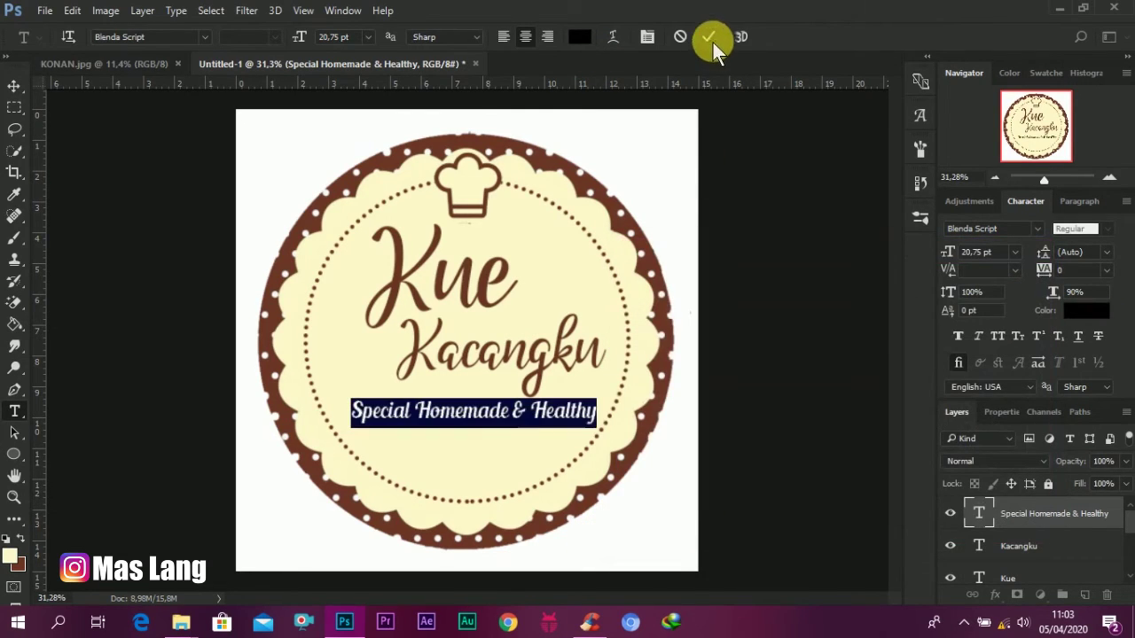
key(v)
scroll(562, 416, up, 1)
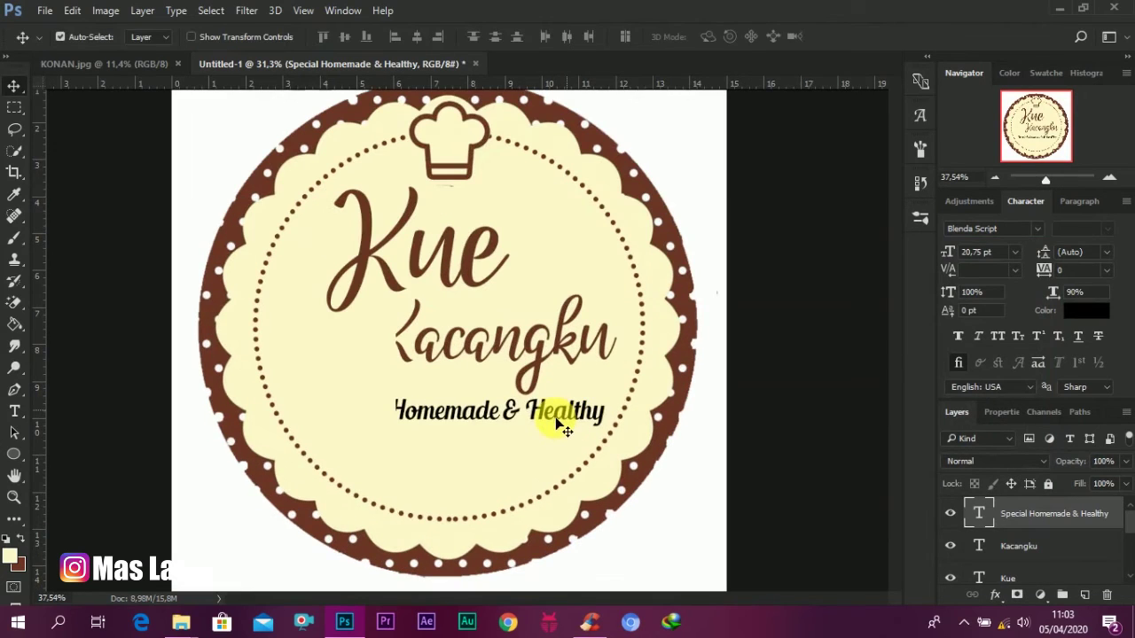
mouse_move(563, 416)
mouse_down()
mouse_move(553, 429)
mouse_move(558, 413)
mouse_move(547, 416)
mouse_up()
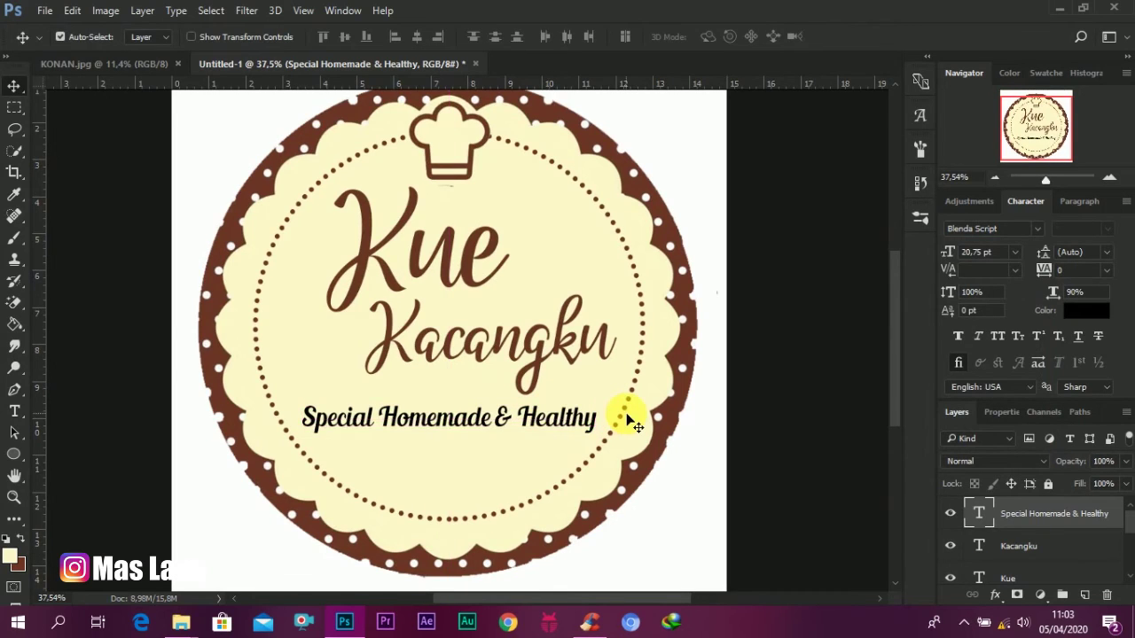
scroll(626, 415, down, 1)
scroll(626, 417, up, 2)
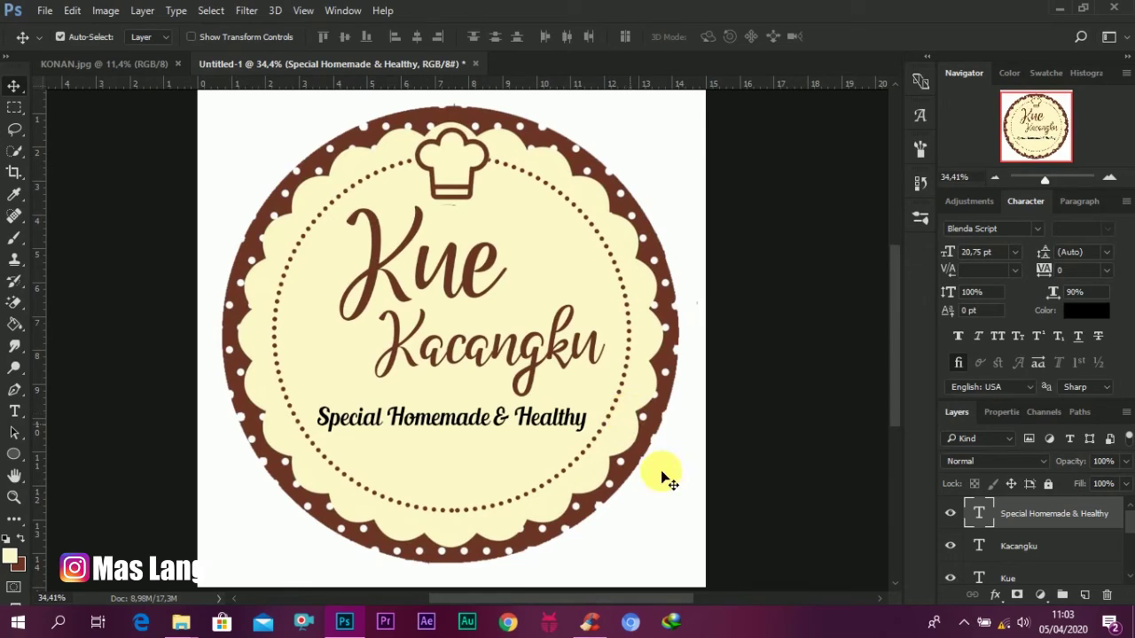
Step: Drag the WhatsApp icon image 1 (10) from the bahan folder onto the label
mouse_move(169, 624)
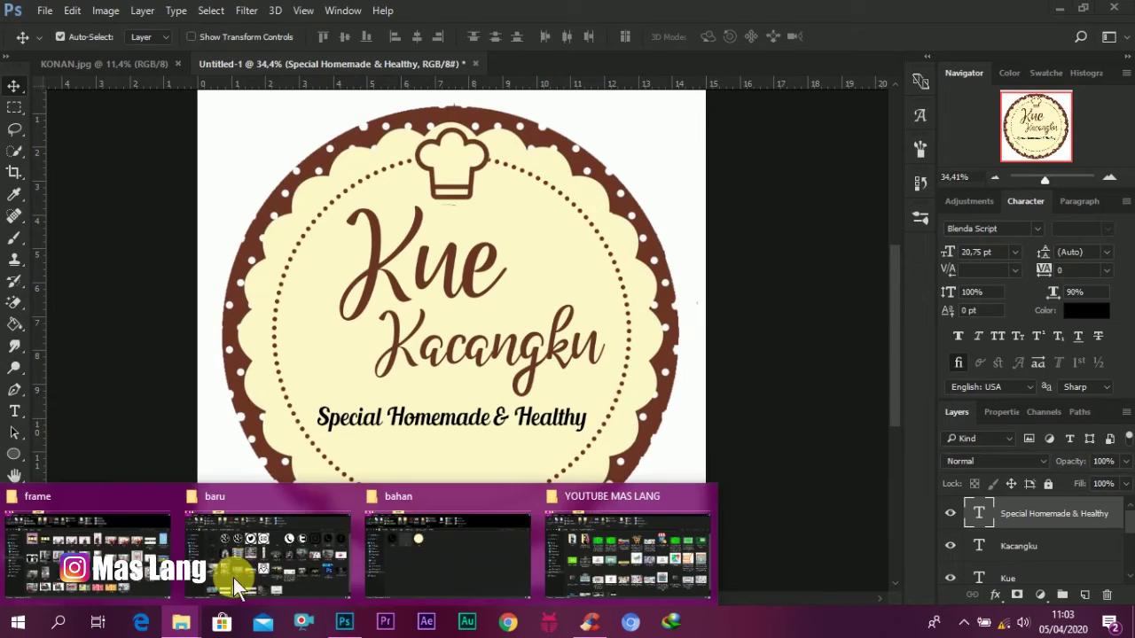
click(393, 575)
click(193, 193)
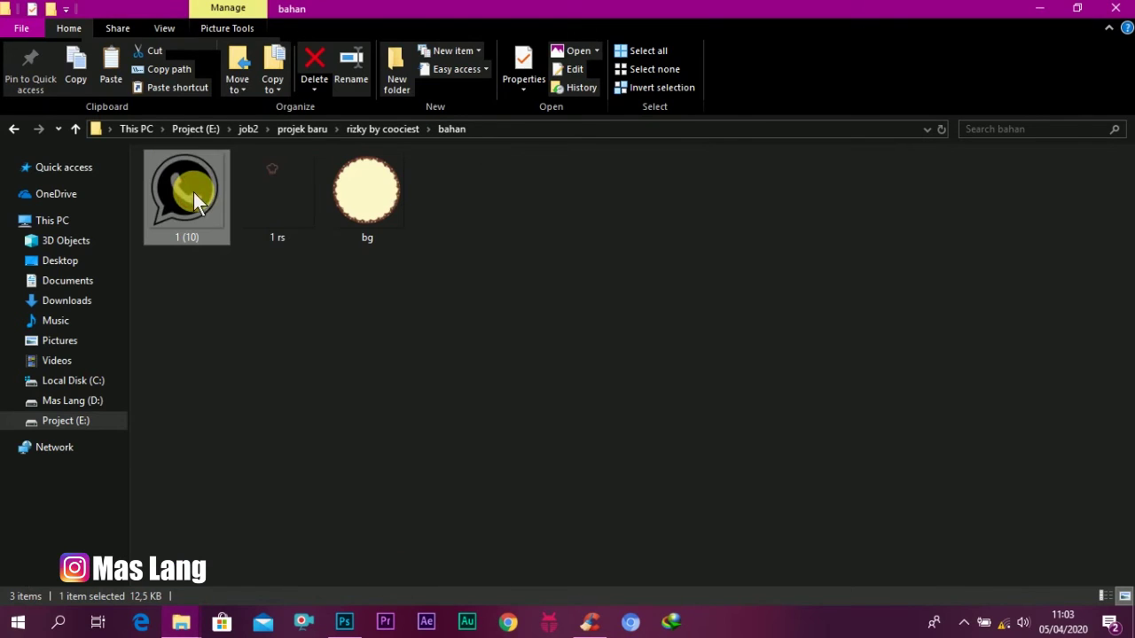
drag(309, 497, 438, 468)
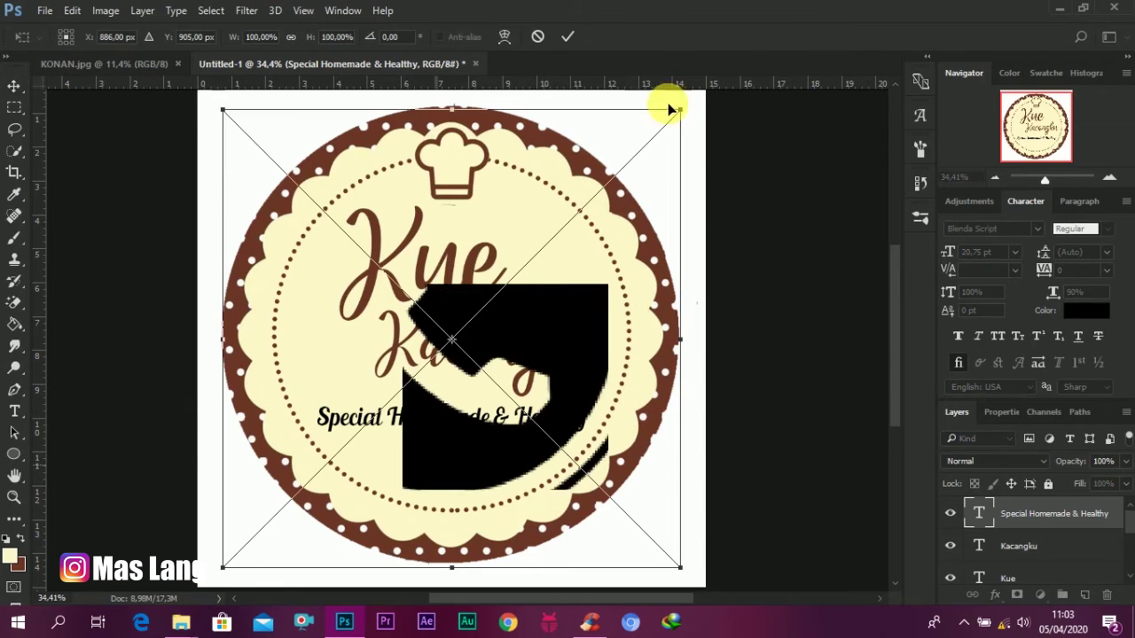
Step: Scale the placed WhatsApp icon down to a small badge and confirm the transform
drag(679, 106, 235, 551)
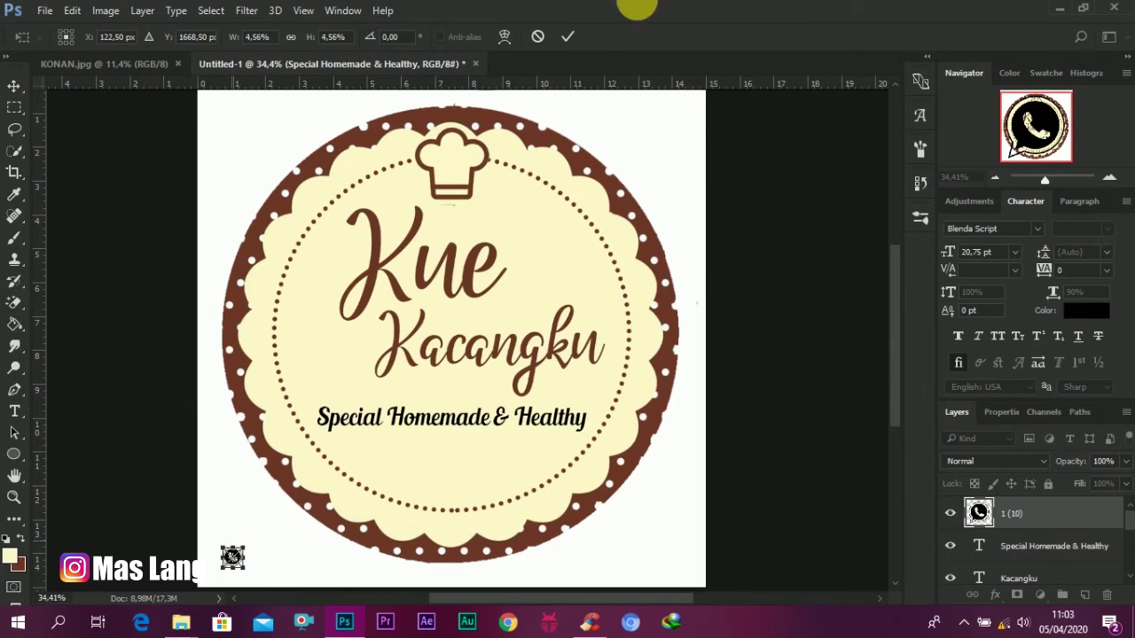
click(567, 38)
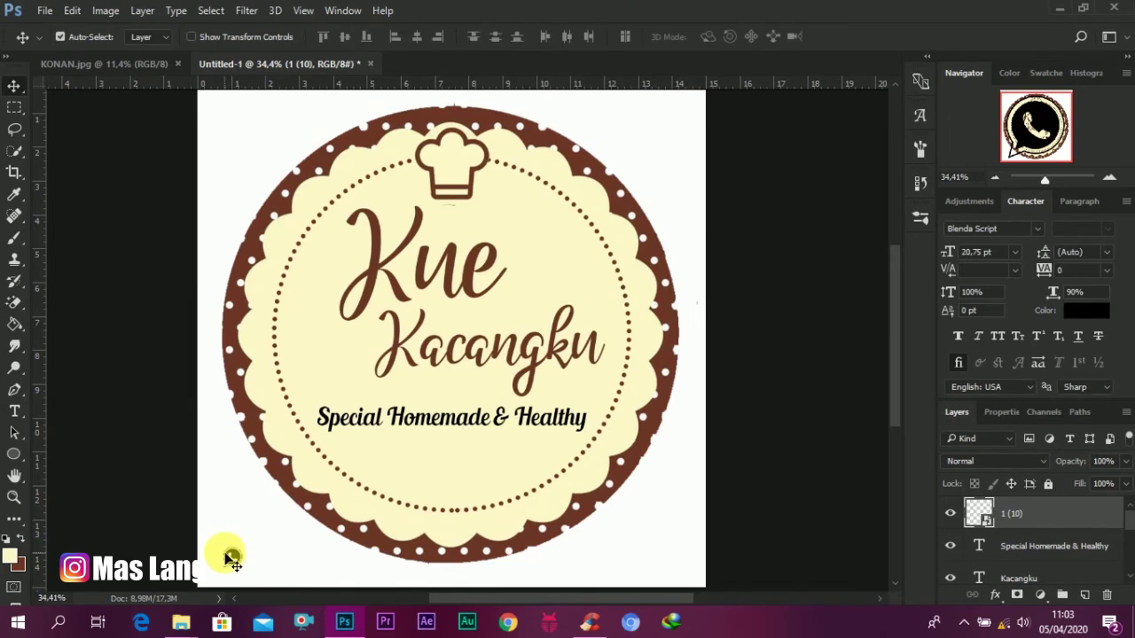
drag(230, 555, 280, 525)
click(256, 562)
drag(229, 572, 257, 541)
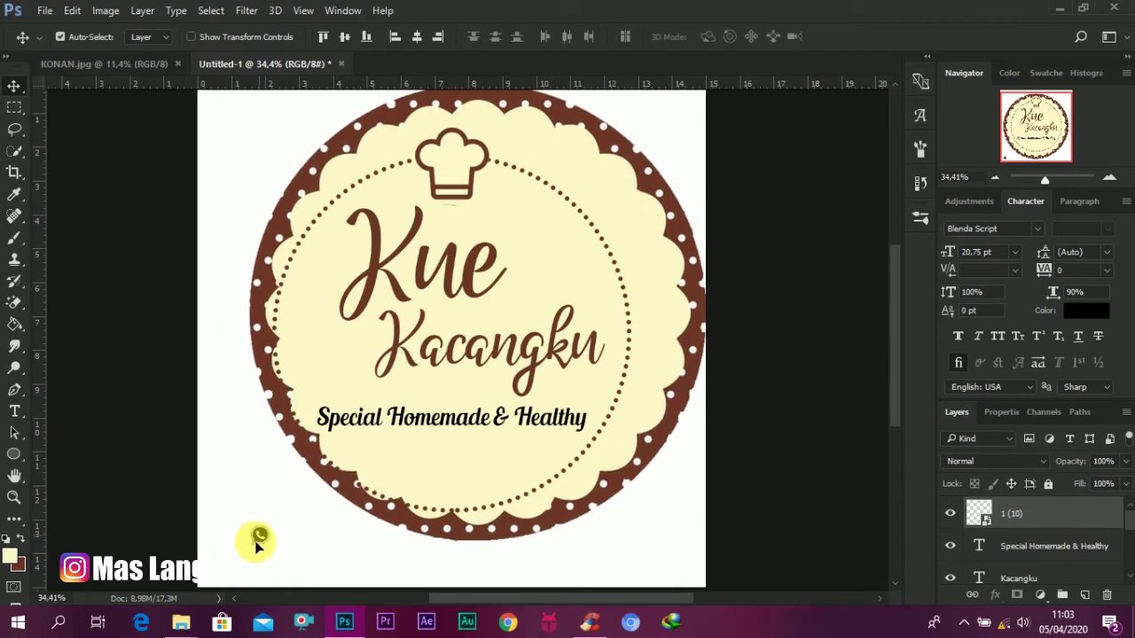
Step: Undo the stray move, set the icon below the tagline's left end, and Alt-drag a tagline copy beneath
key(ctrl+z)
click(292, 545)
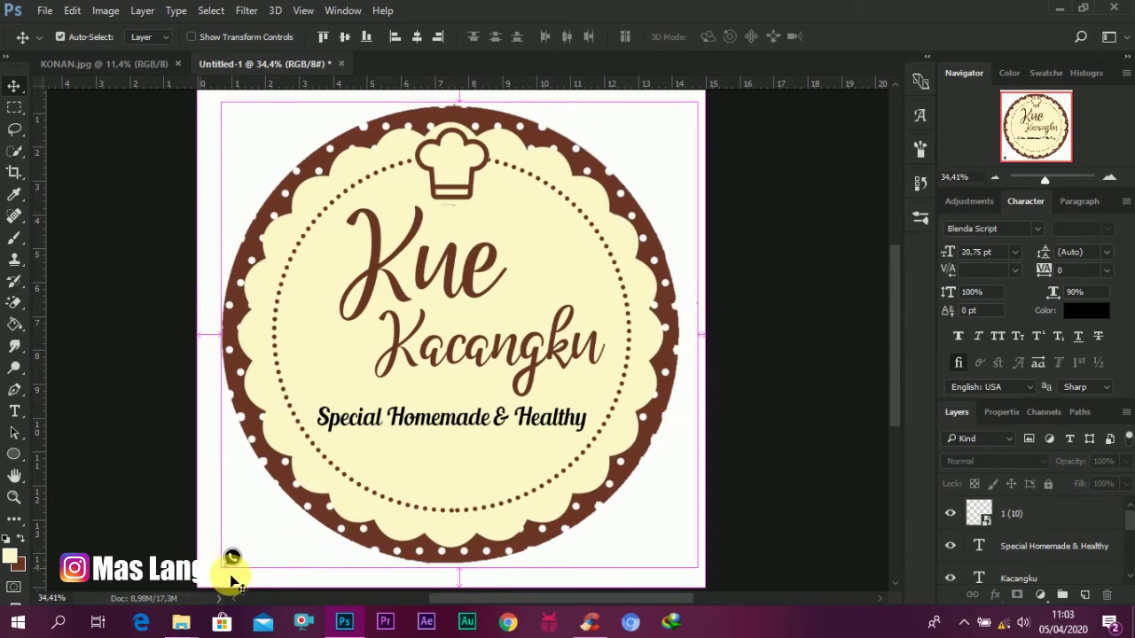
scroll(211, 573, up, 2)
scroll(213, 576, up, 2)
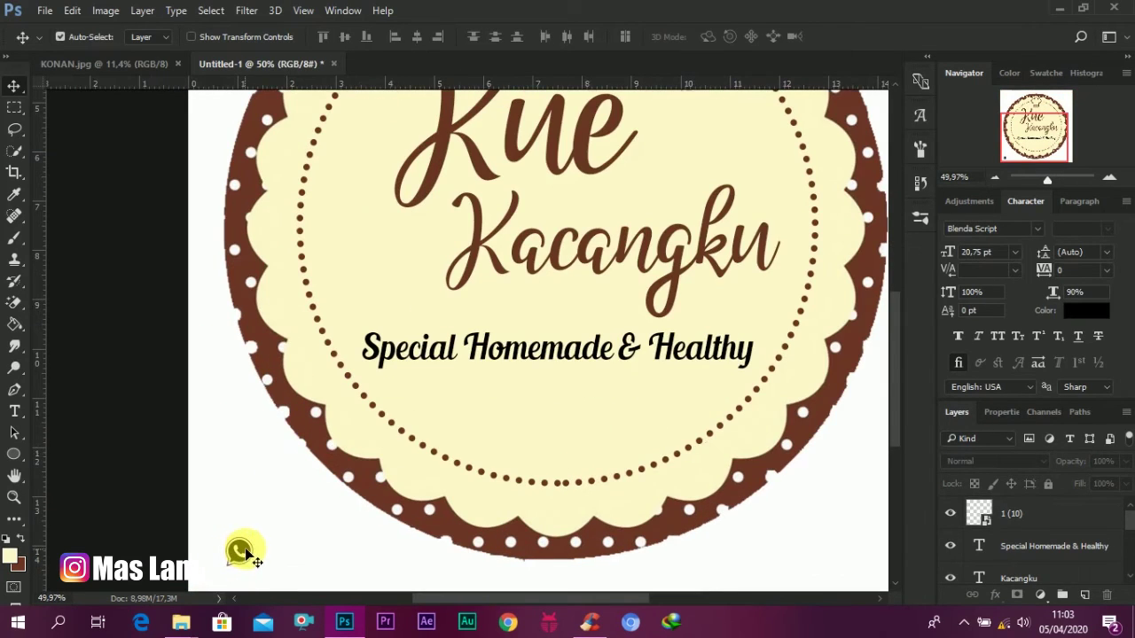
drag(247, 554, 259, 532)
drag(423, 399, 426, 392)
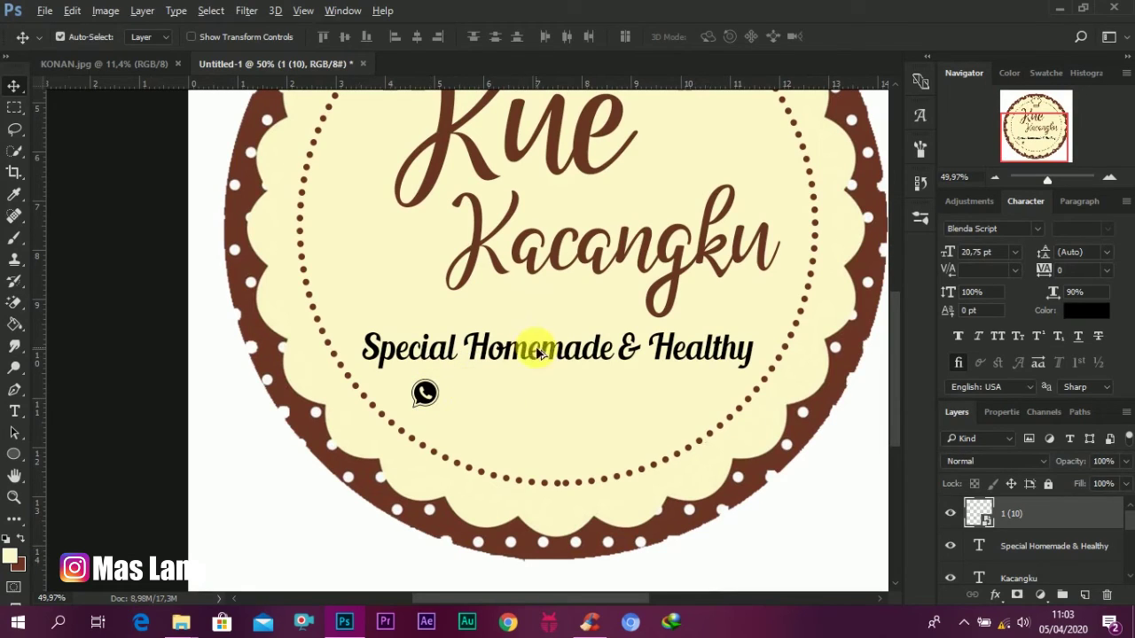
drag(538, 353, 538, 393)
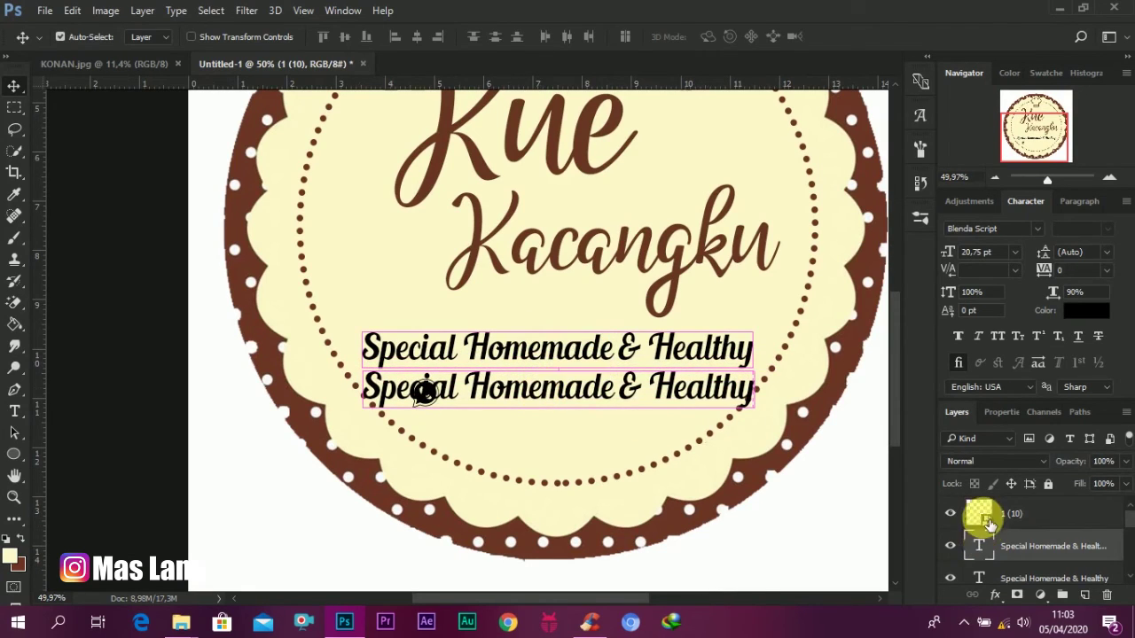
Step: Replace the tagline copy's text with the shop's WhatsApp phone number
click(979, 543)
double_click(981, 543)
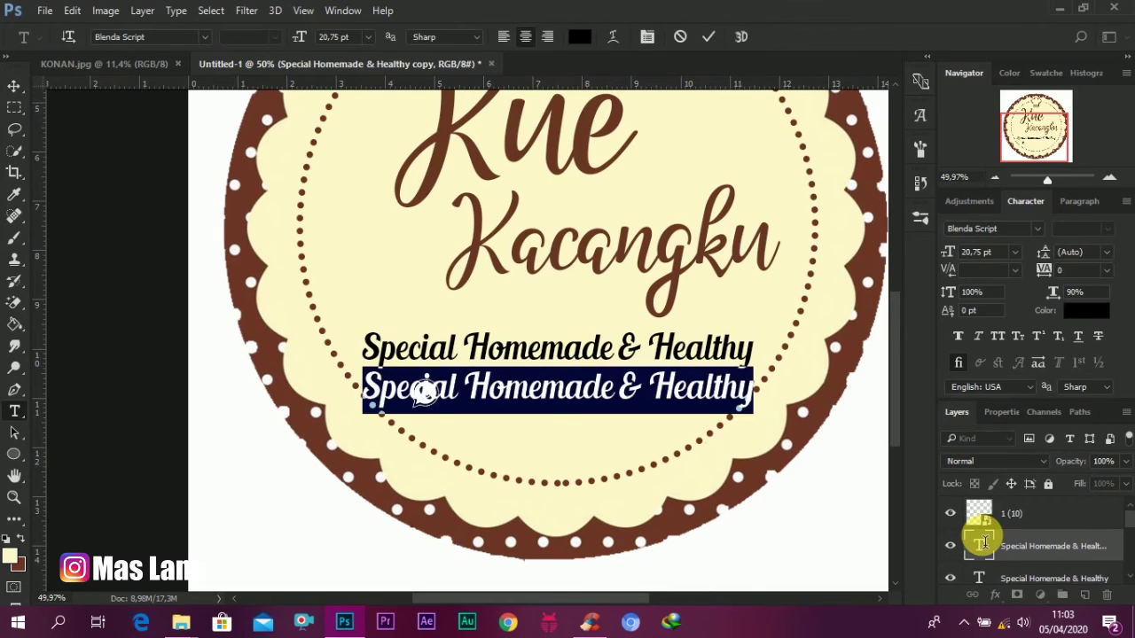
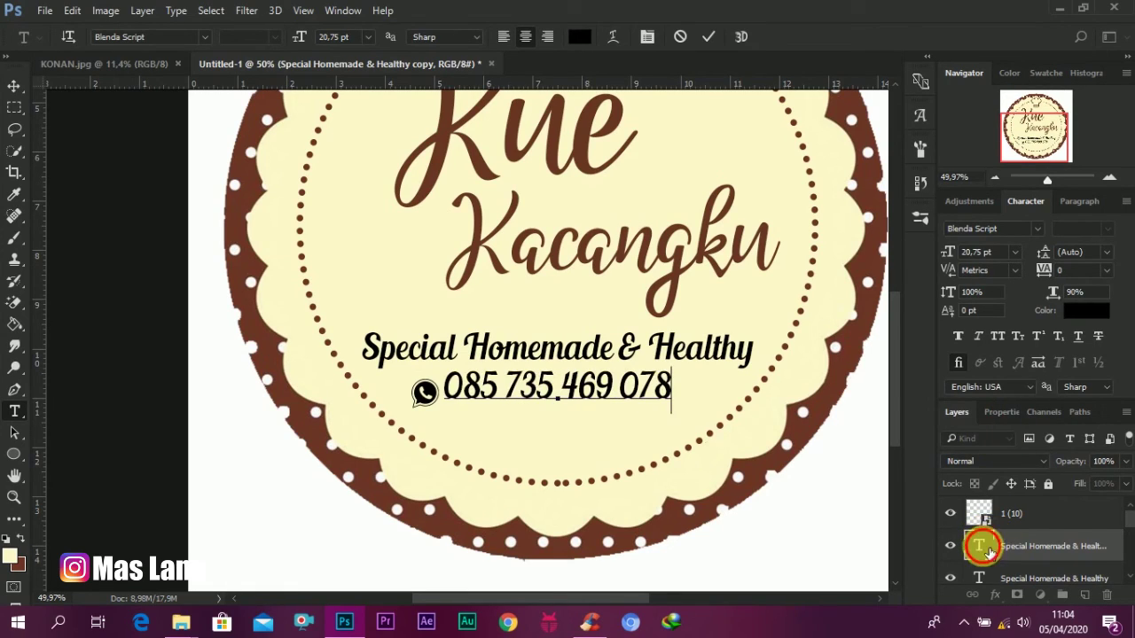
key(ctrl+Return)
key(v)
Step: Shrink the phone number text to 15,75 pt
double_click(978, 546)
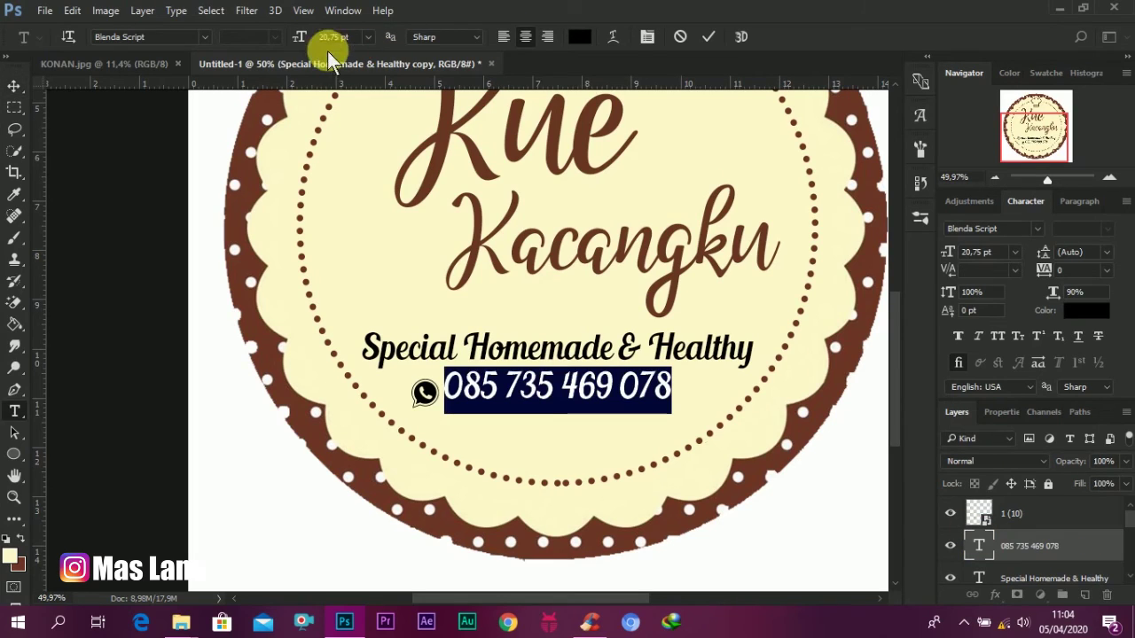
mouse_move(302, 39)
mouse_down()
mouse_move(291, 30)
mouse_move(302, 49)
mouse_up()
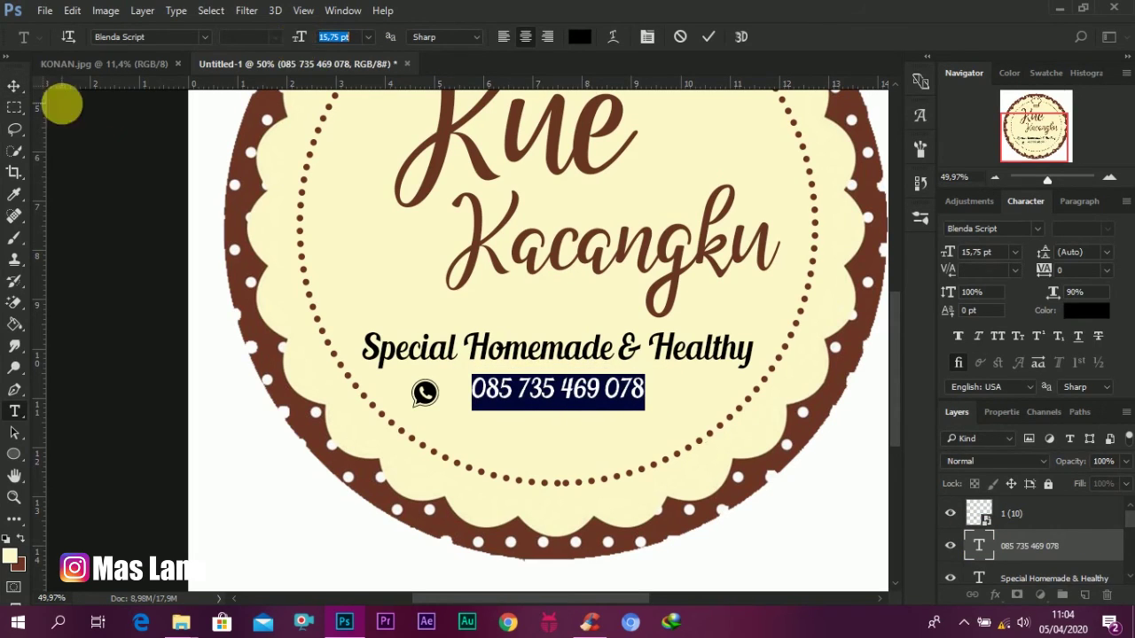
click(14, 85)
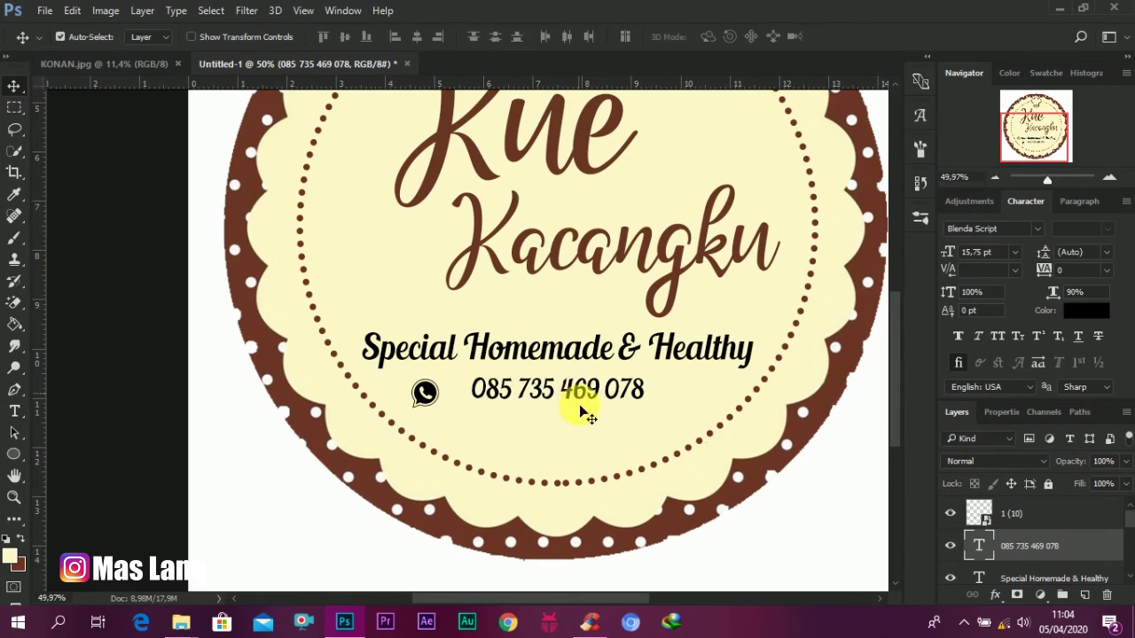
Step: Centre the phone number under the tagline and place the WhatsApp icon right beside it
drag(577, 405, 583, 404)
drag(412, 390, 475, 399)
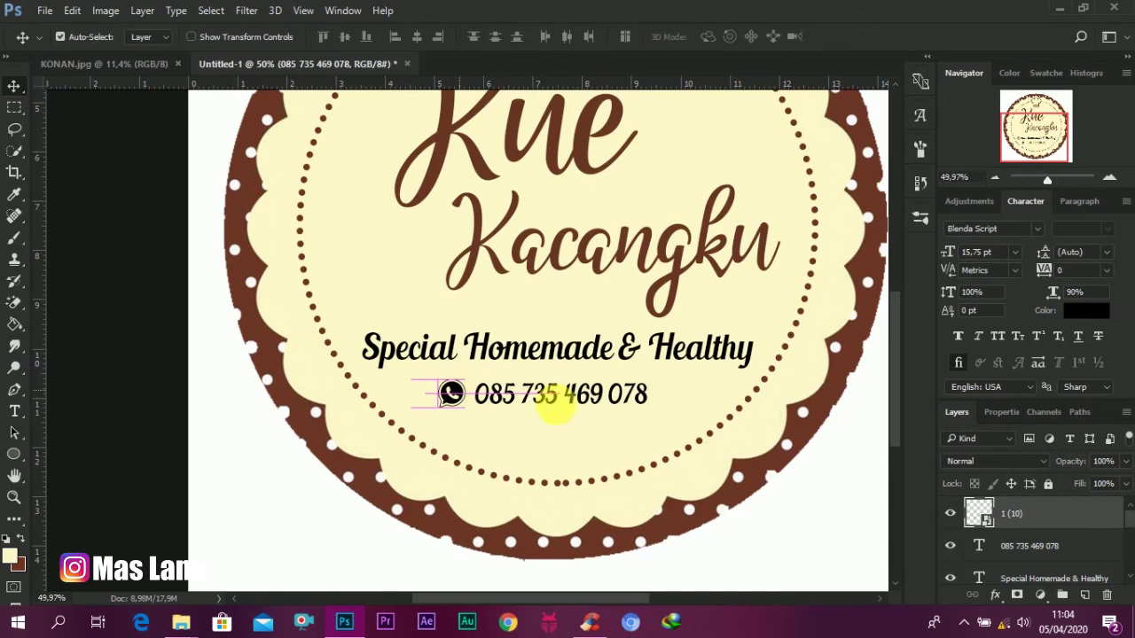
scroll(653, 431, down, 5)
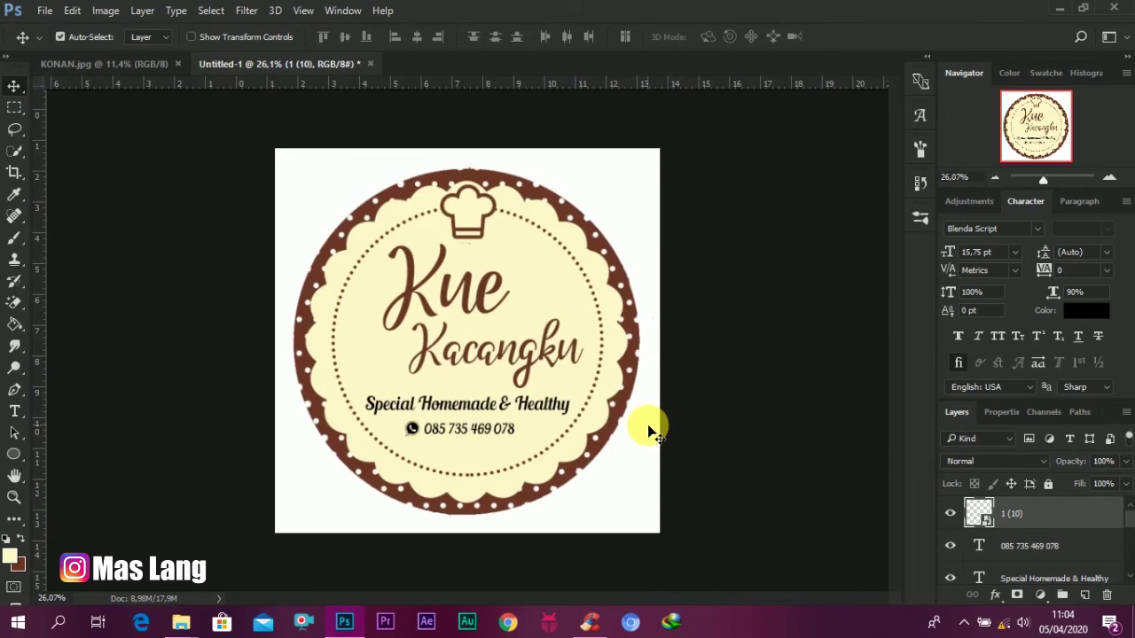
scroll(653, 431, down, 1)
scroll(654, 430, up, 1)
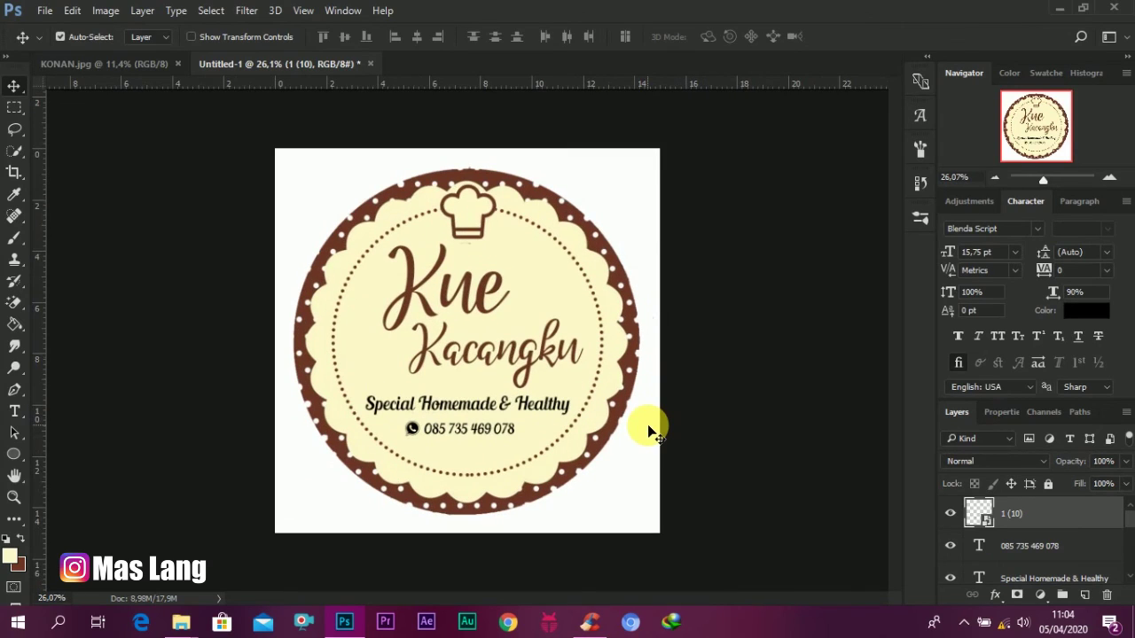